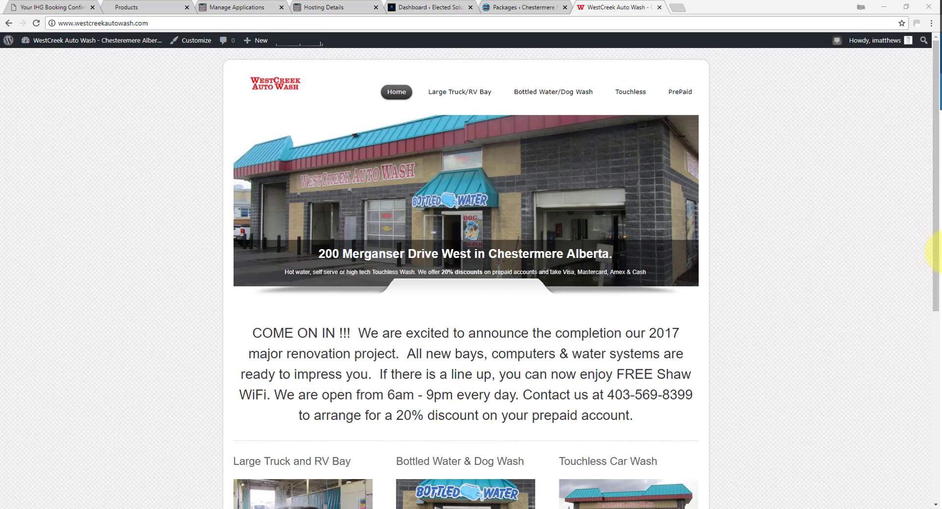
Append /wp-admin to the WestCreek Auto Wash site address to load the WordPress dashboard.
{"action": "double_click", "coordinate": [190, 23]}
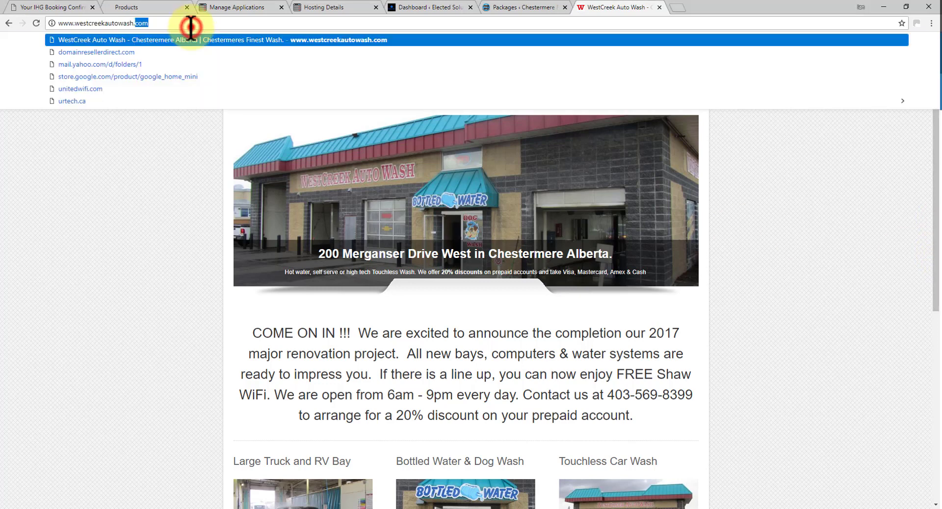
{"action": "left_click", "coordinate": [190, 23]}
{"action": "type", "text": "/wp-admin"}
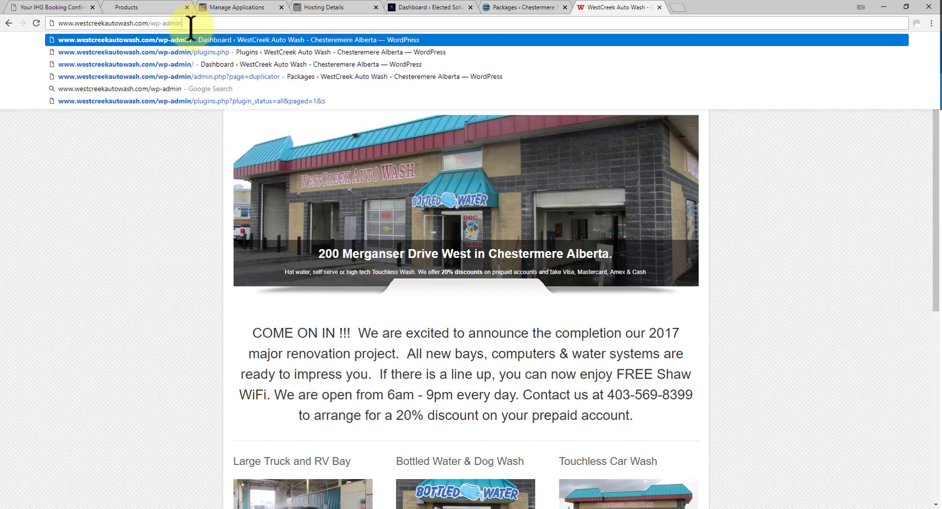
{"action": "key", "text": "Return"}
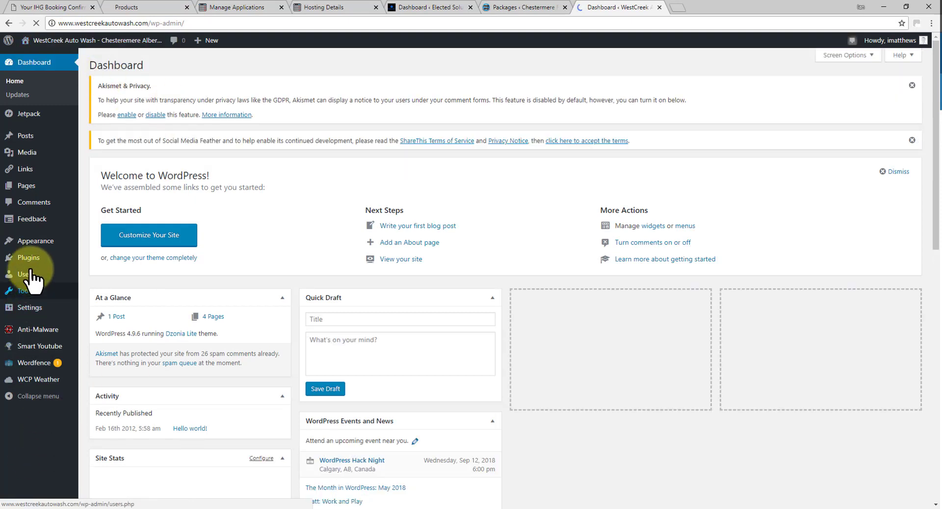
Search plugins for 'duplicator', then install and activate Duplicator – WordPress Migration Plugin.
{"action": "mouse_move", "coordinate": [32, 260]}
{"action": "left_click", "coordinate": [97, 274]}
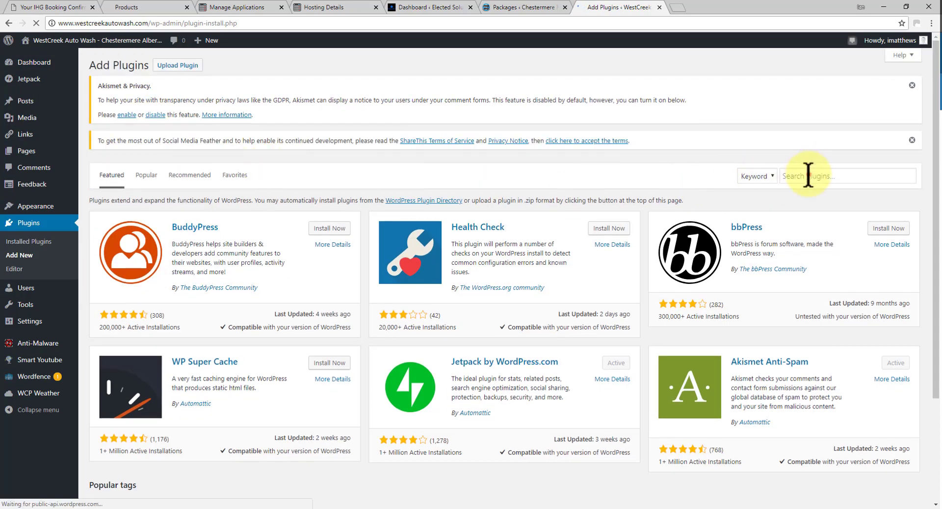
{"action": "left_click", "coordinate": [807, 176]}
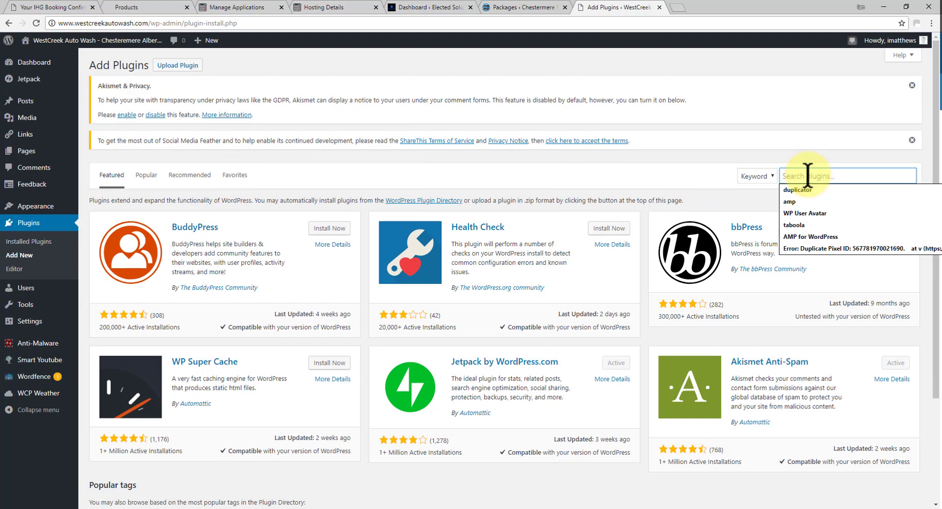
{"action": "key", "text": "Down"}
{"action": "key", "text": "Return"}
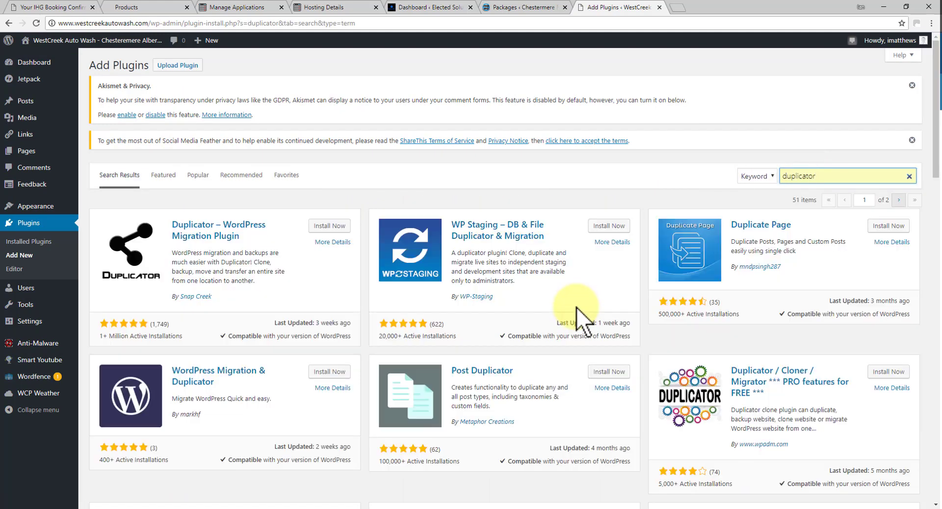
{"action": "left_click", "coordinate": [331, 226]}
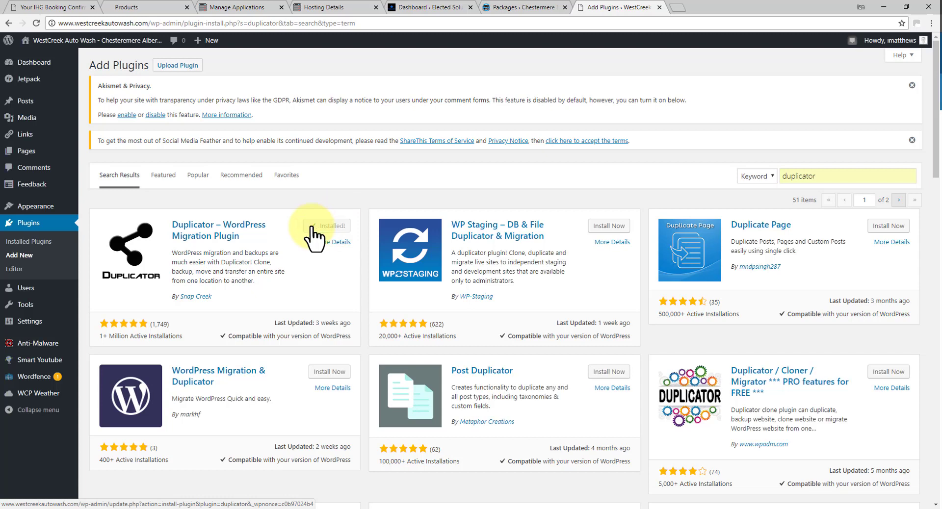
{"action": "left_click", "coordinate": [333, 226]}
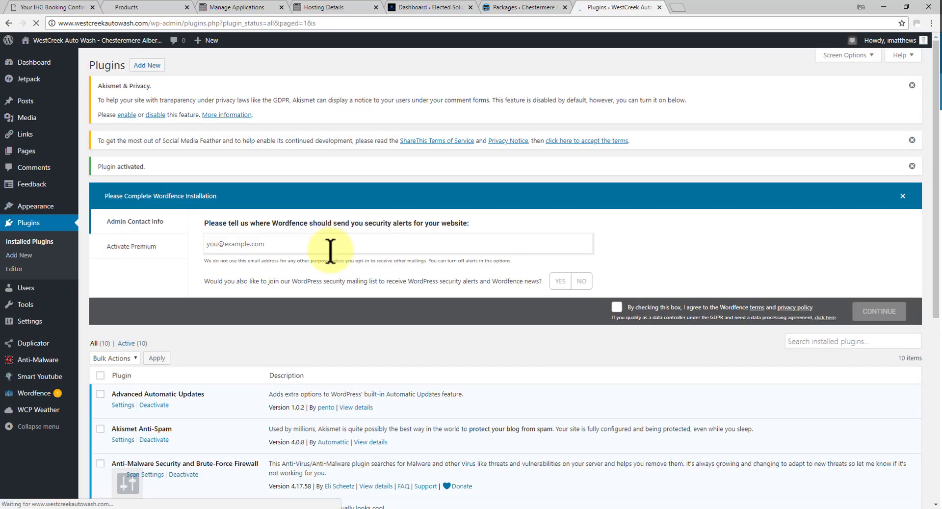
From Duplicator's Manage page, create a new package to reach Step 1 setup.
{"action": "scroll", "coordinate": [325, 255], "scroll_direction": "down", "scroll_amount": 7}
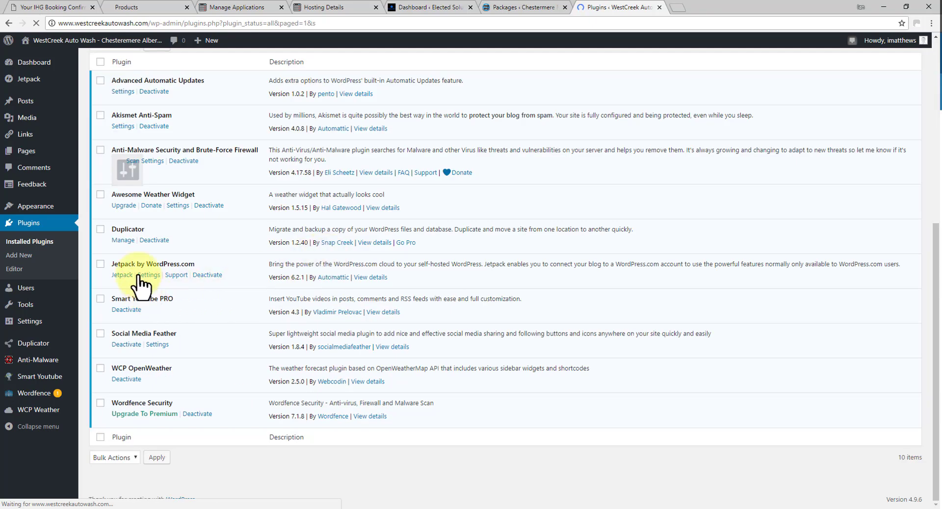
{"action": "left_click", "coordinate": [123, 240]}
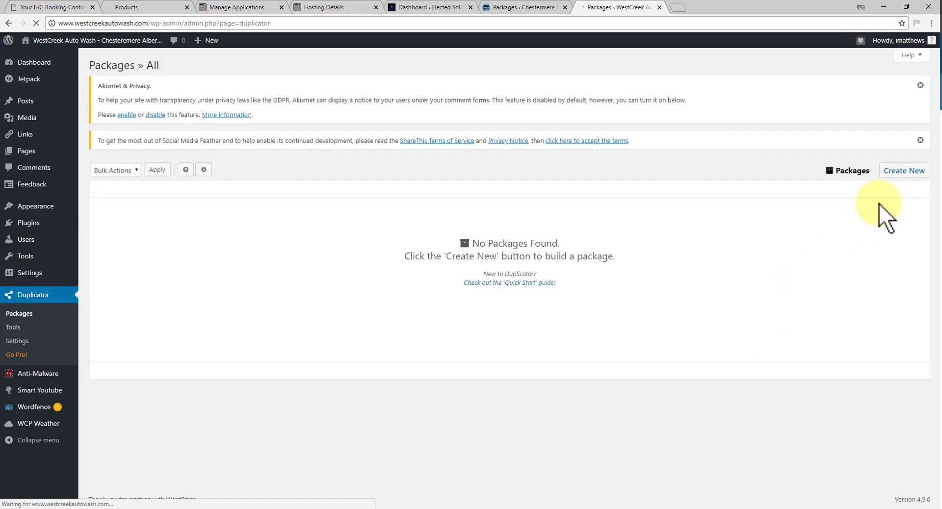
{"action": "left_click", "coordinate": [902, 171]}
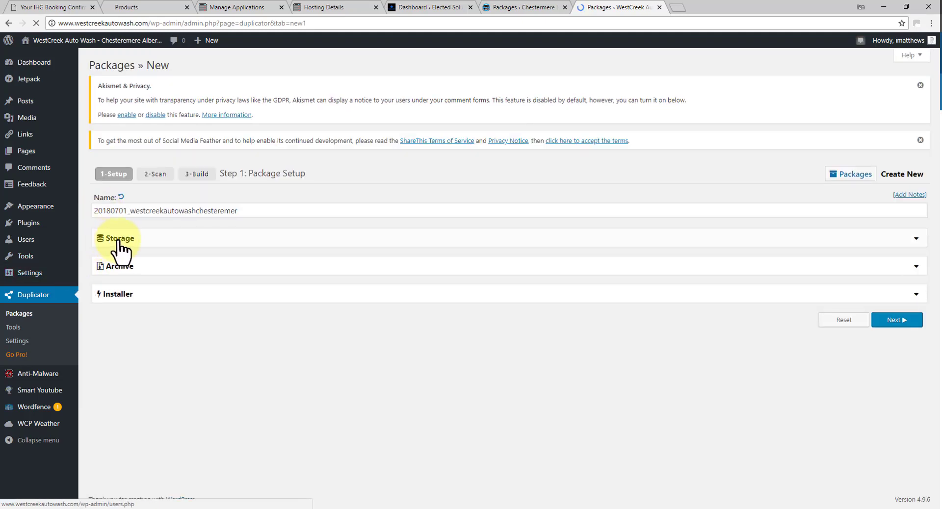
Glance at the Storage settings, then run Step 2 System Scan with all checks Good.
{"action": "left_click", "coordinate": [916, 238]}
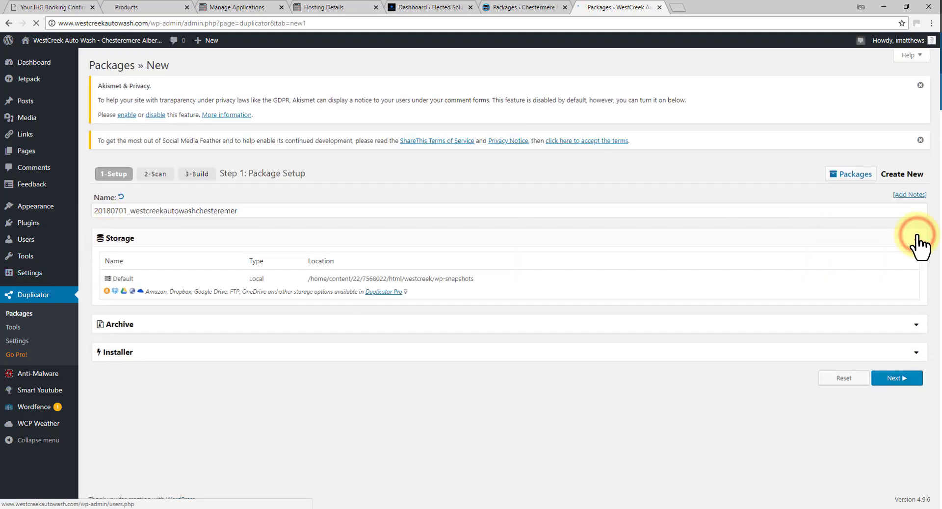
{"action": "left_click", "coordinate": [916, 238]}
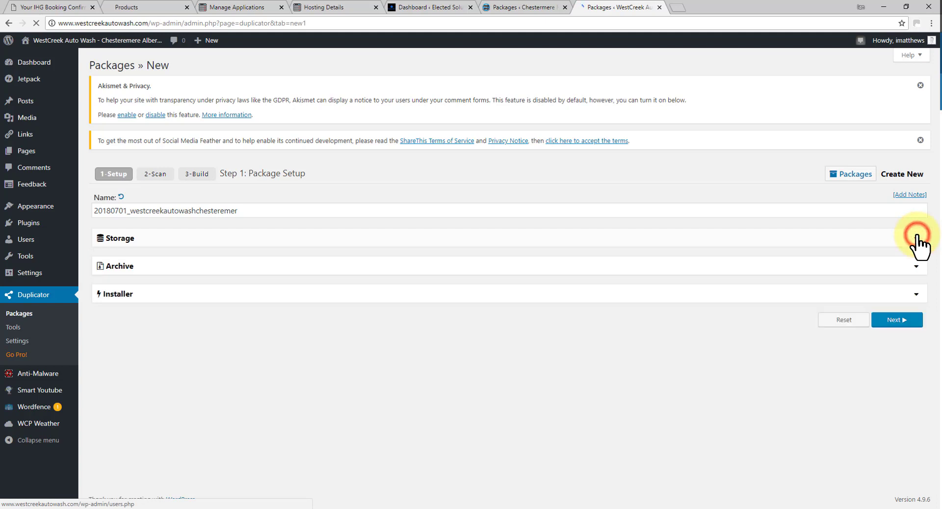
{"action": "left_click", "coordinate": [895, 318]}
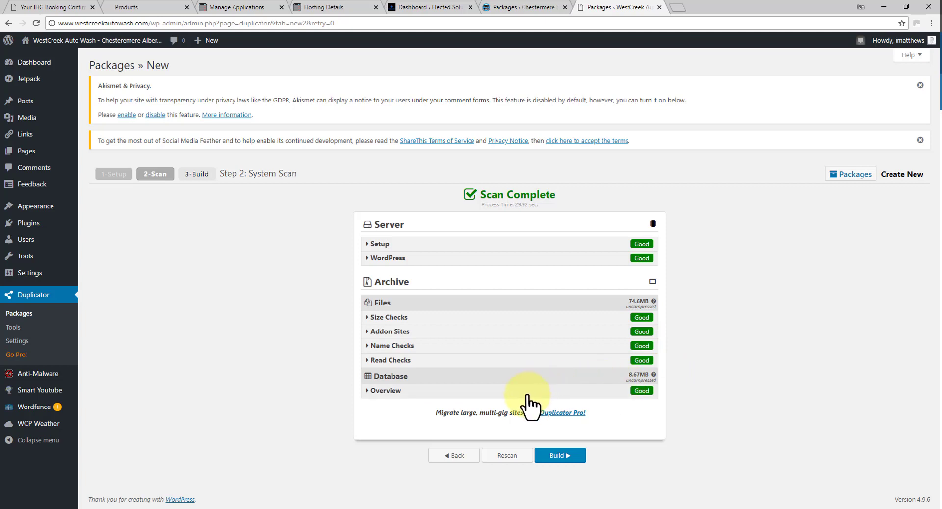
Start Step 3 by building the package from the scan results.
{"action": "left_click", "coordinate": [561, 455]}
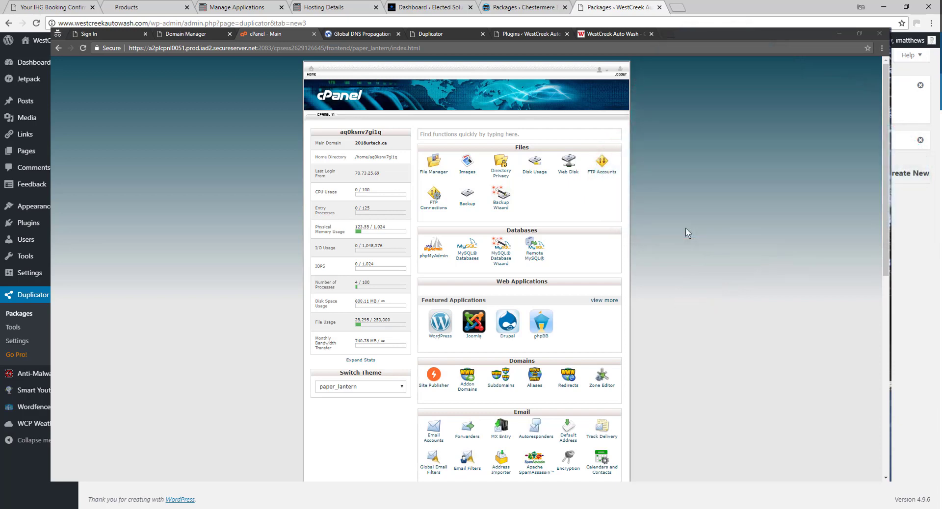
Check cPanel's Select PHP Version options, keeping PHP at version 5.6.
{"action": "scroll", "coordinate": [684, 227], "scroll_direction": "down", "scroll_amount": 5}
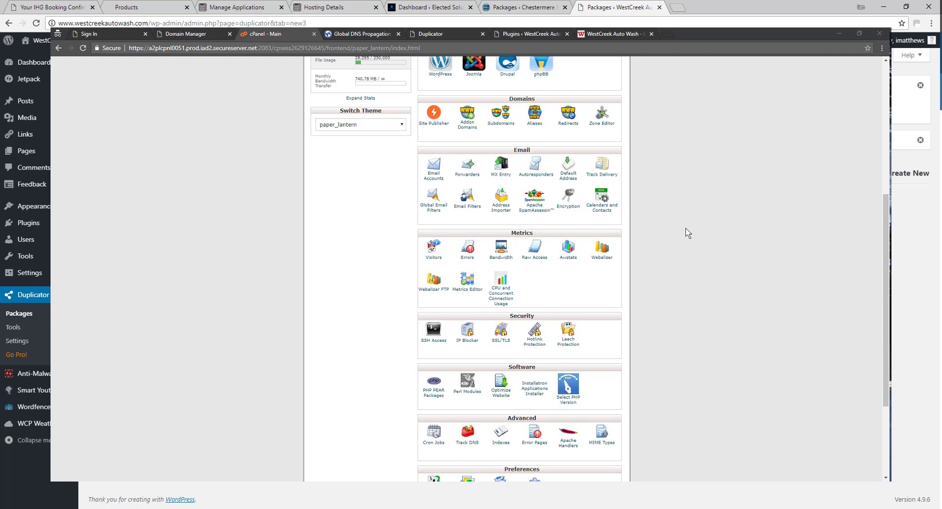
{"action": "left_click", "coordinate": [567, 391]}
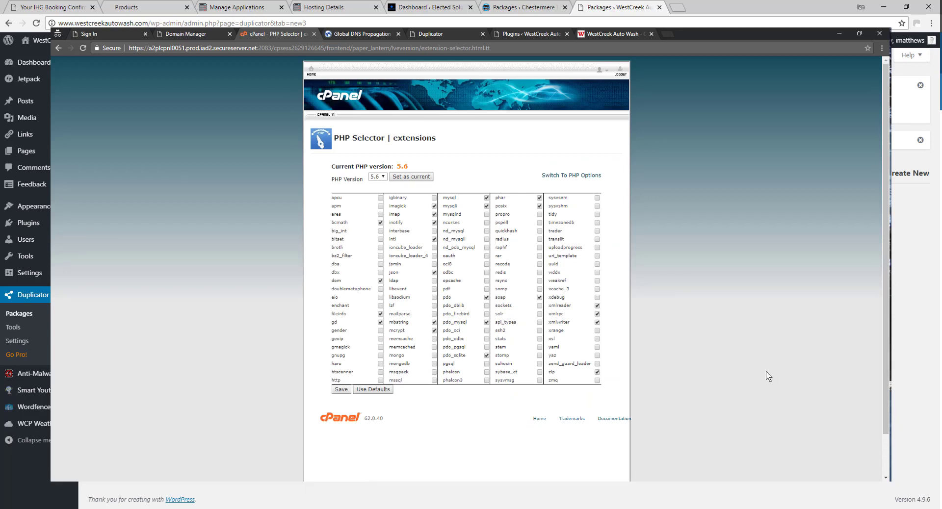
{"action": "left_click", "coordinate": [381, 177]}
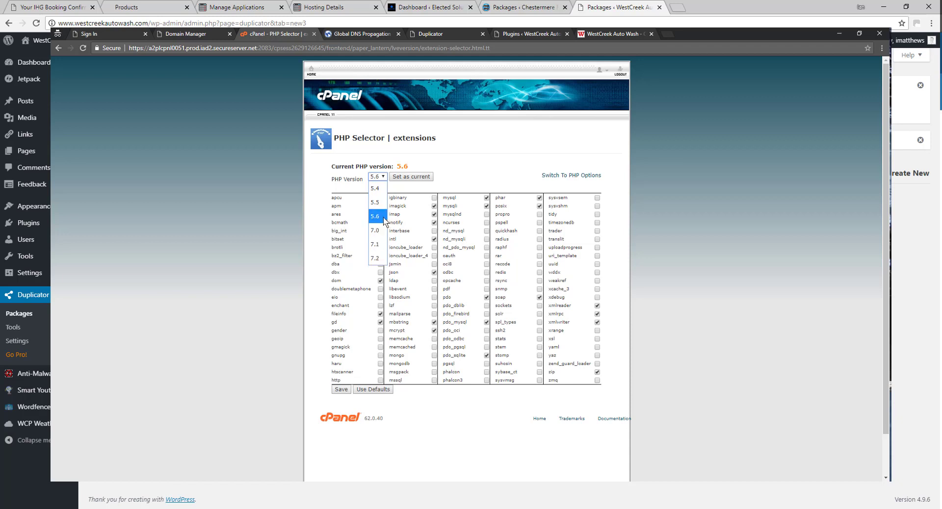
{"action": "left_click", "coordinate": [464, 183]}
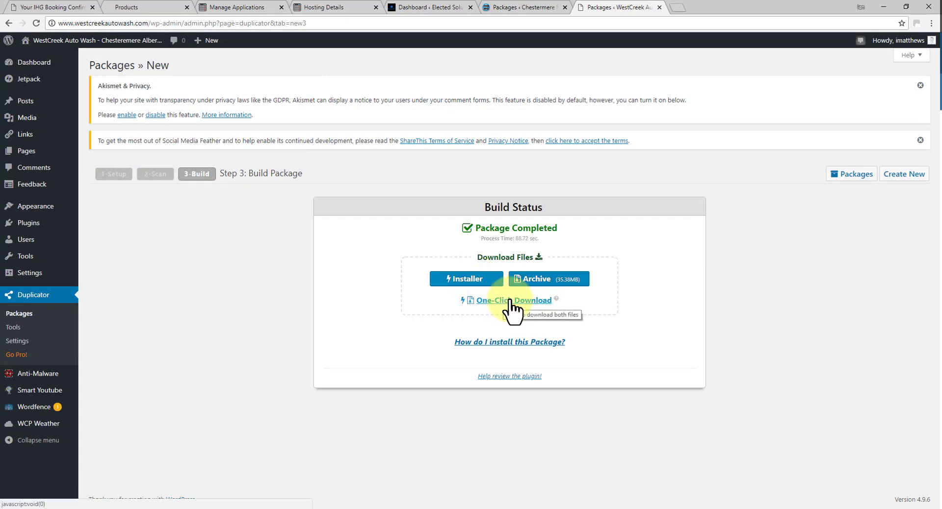
Download the package's installer.php and archive zip, then move the cPanel window up.
{"action": "left_click", "coordinate": [465, 278]}
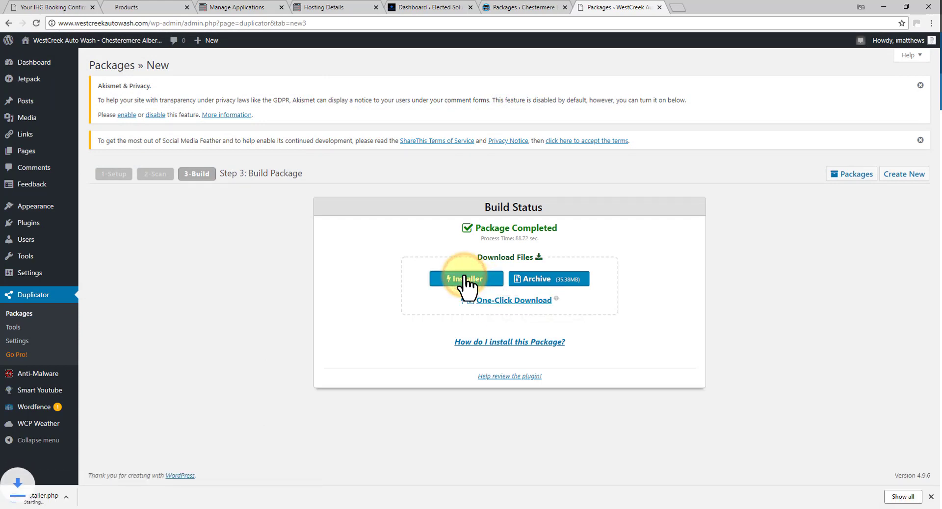
{"action": "left_click", "coordinate": [535, 279]}
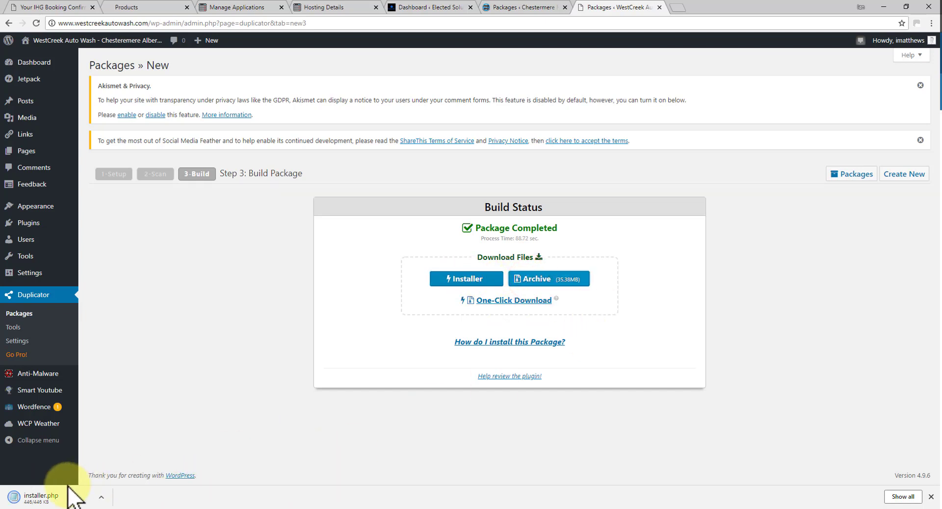
{"action": "left_click", "coordinate": [553, 280]}
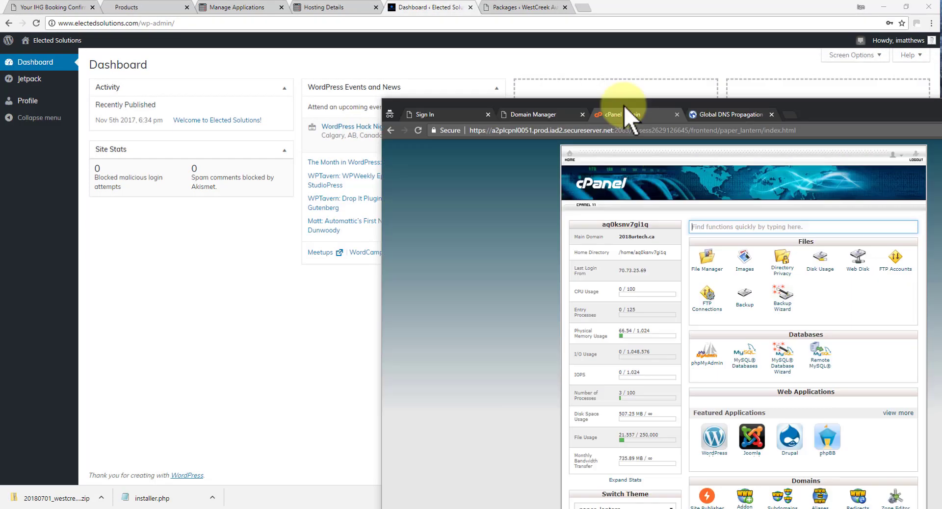
{"action": "left_click_drag", "start_coordinate": [623, 105], "coordinate": [563, 34]}
Maximize cPanel and add a MySQL database named WestCrAutoWash under MySQL Databases.
{"action": "double_click", "coordinate": [563, 34]}
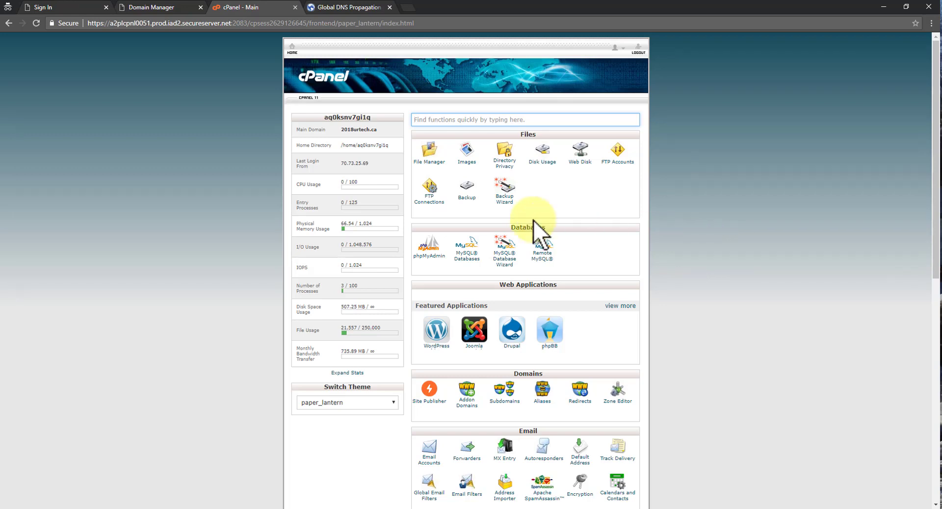
{"action": "left_click", "coordinate": [467, 256]}
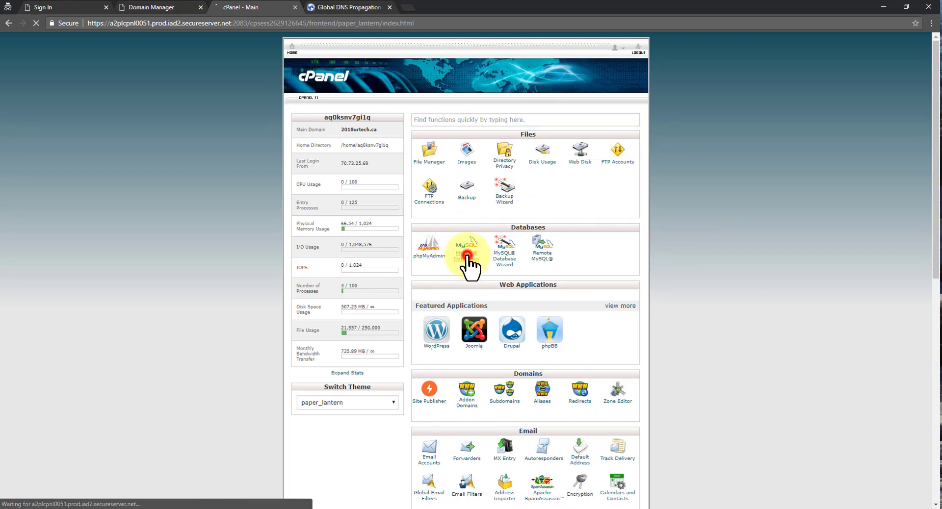
{"action": "left_click", "coordinate": [316, 224]}
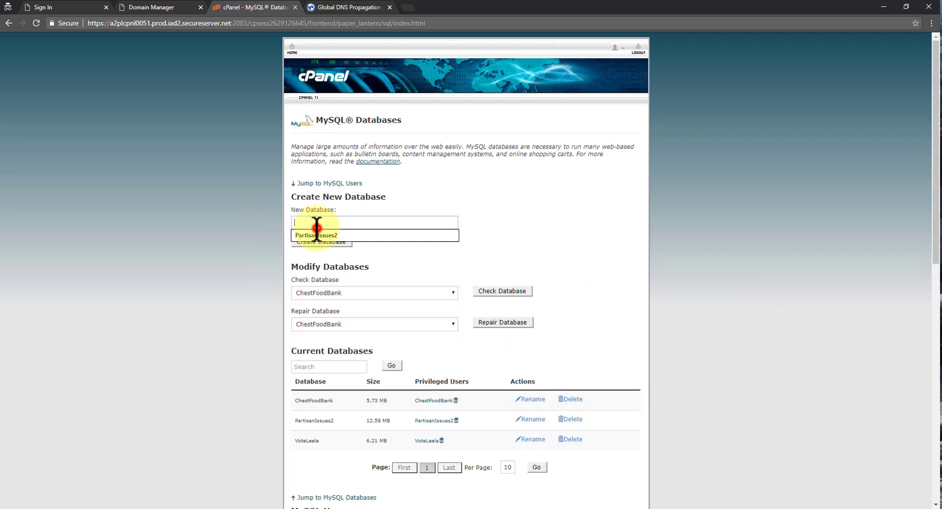
{"action": "type", "text": "WestCrAutoWash"}
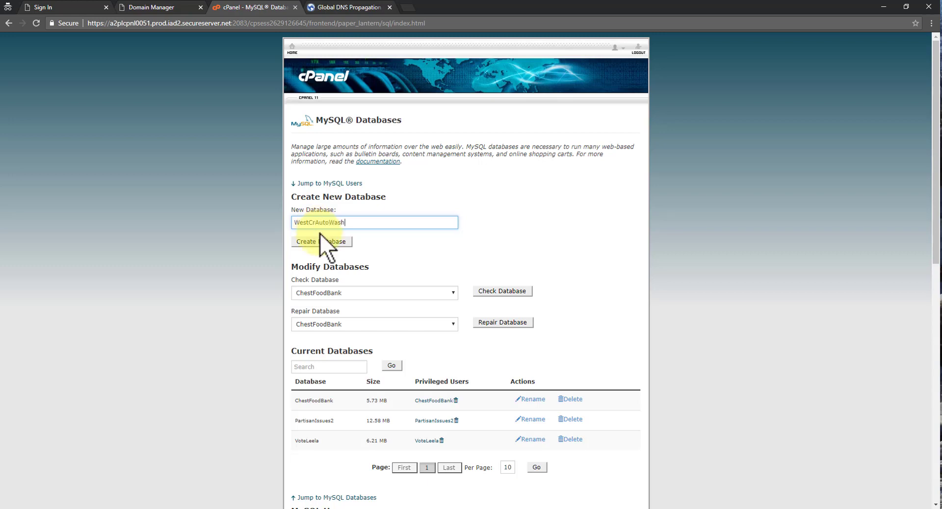
{"action": "left_click", "coordinate": [323, 241]}
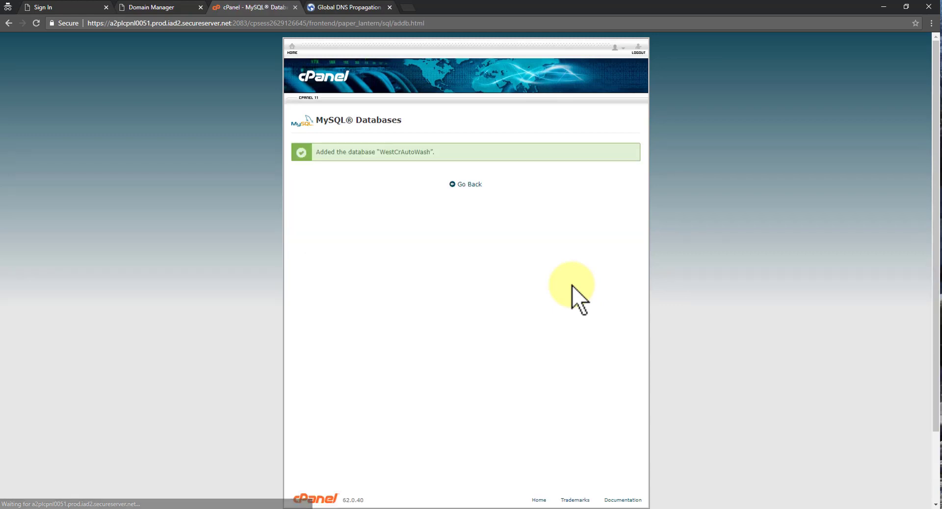
{"action": "left_click", "coordinate": [467, 184]}
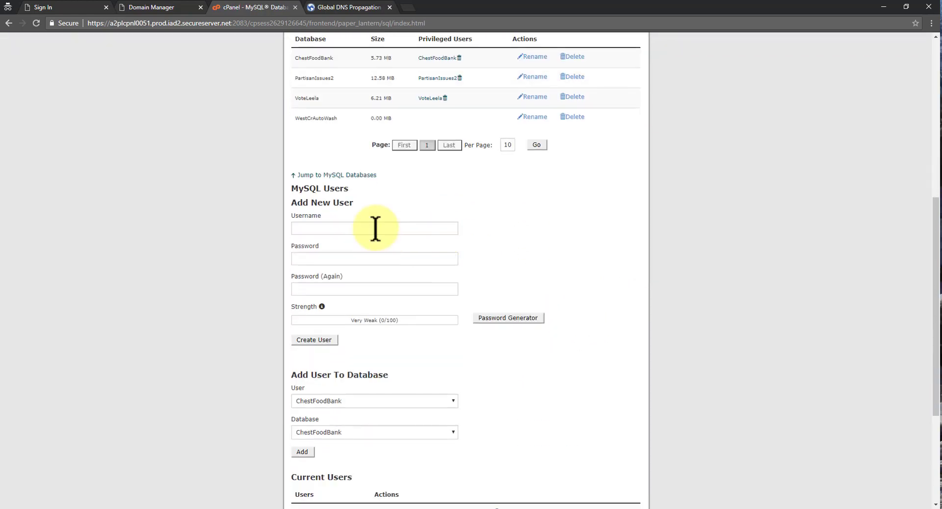
Enter username WestCrAutoWash and apply a generated 100/100-strength password, noting it in a notes file.
{"action": "left_click", "coordinate": [317, 229]}
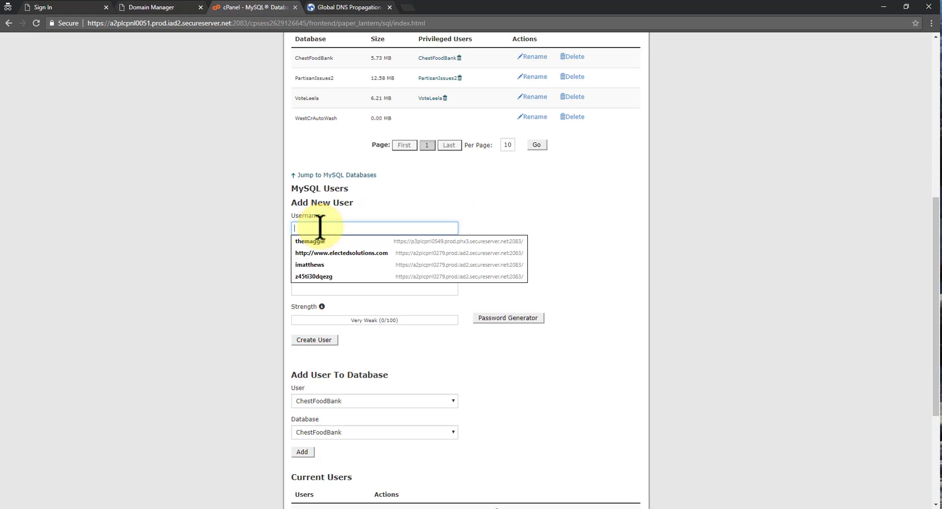
{"action": "type", "text": "westC"}
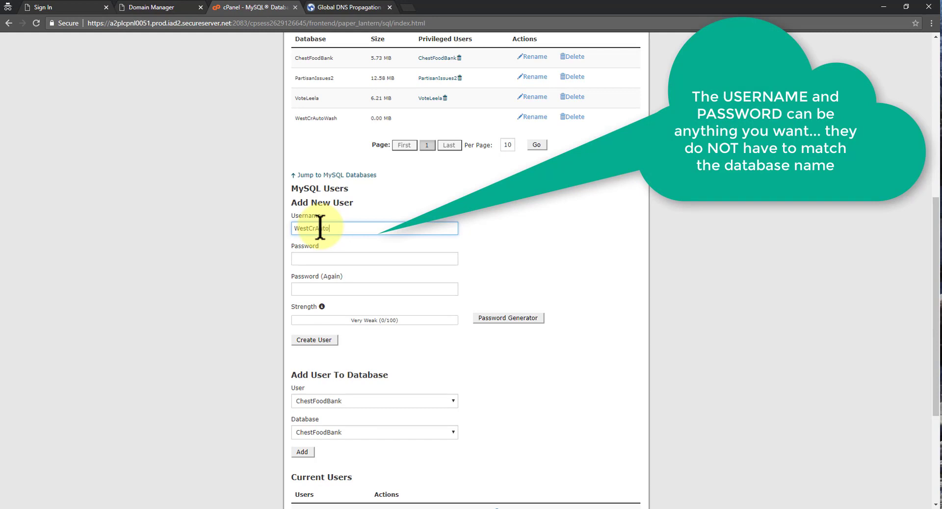
{"action": "left_click", "coordinate": [330, 257]}
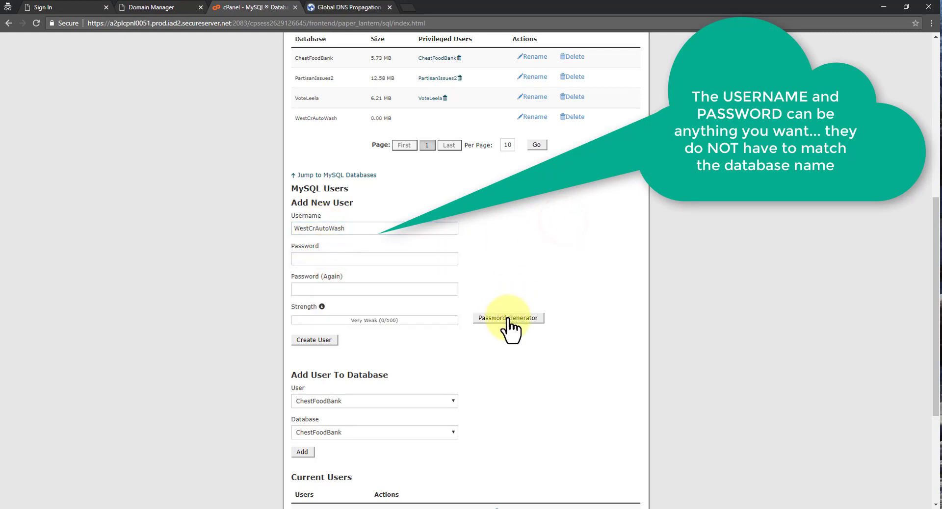
{"action": "left_click", "coordinate": [506, 319]}
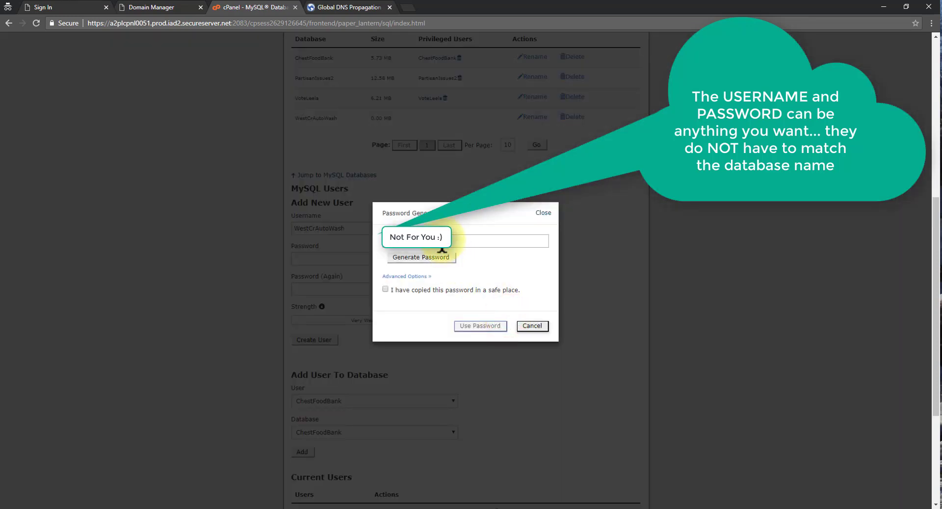
{"action": "left_click", "coordinate": [427, 260]}
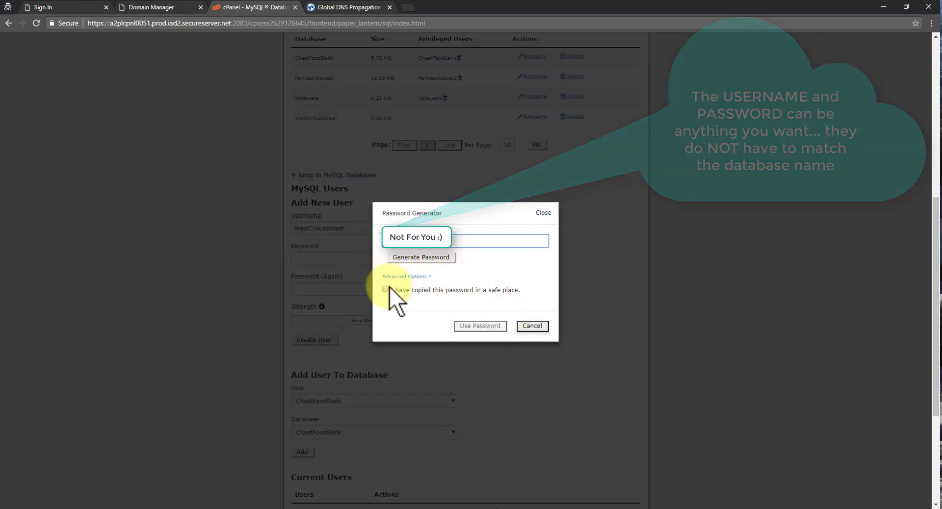
{"action": "left_click", "coordinate": [386, 290]}
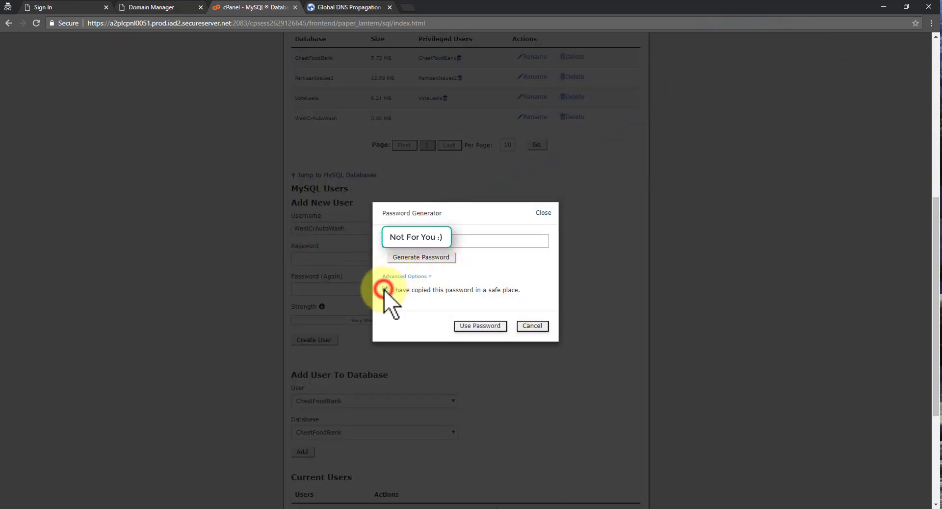
{"action": "left_click", "coordinate": [481, 326]}
{"action": "mouse_move", "coordinate": [539, 505]}
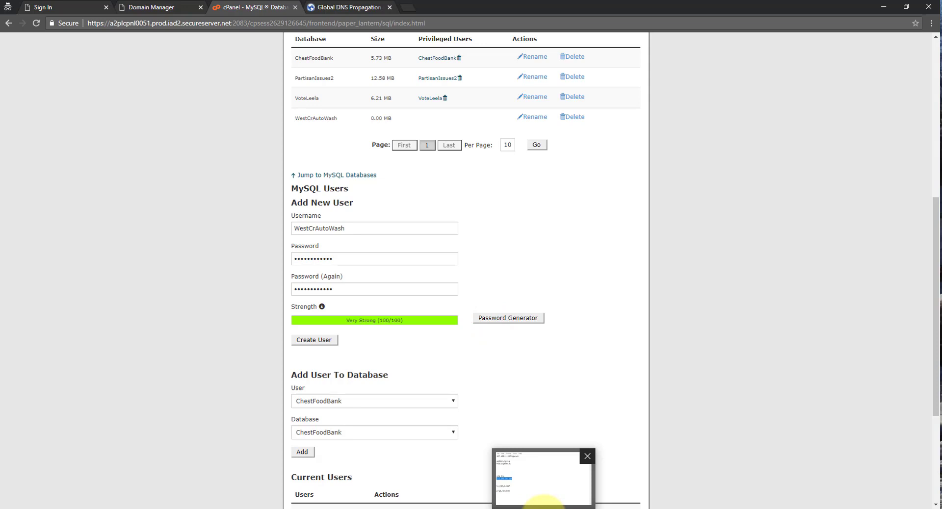
{"action": "left_click", "coordinate": [542, 501]}
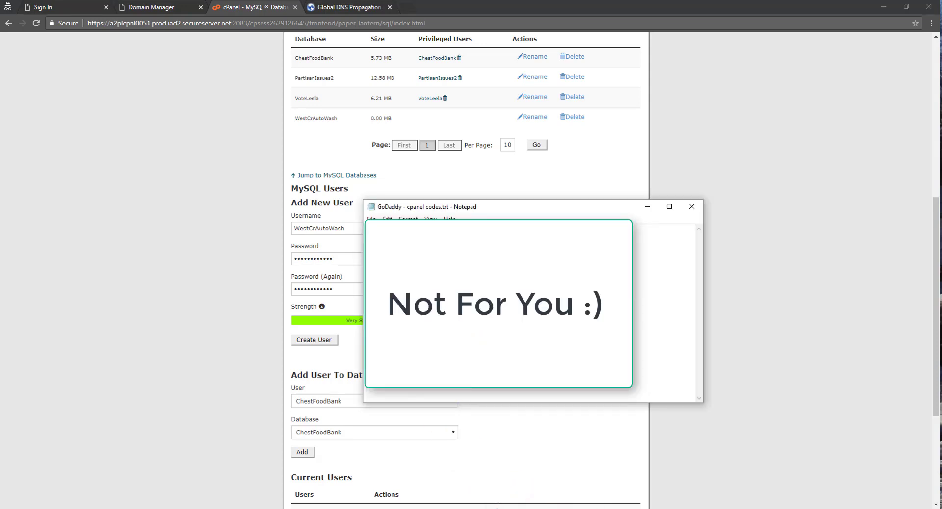
{"action": "left_click", "coordinate": [753, 324]}
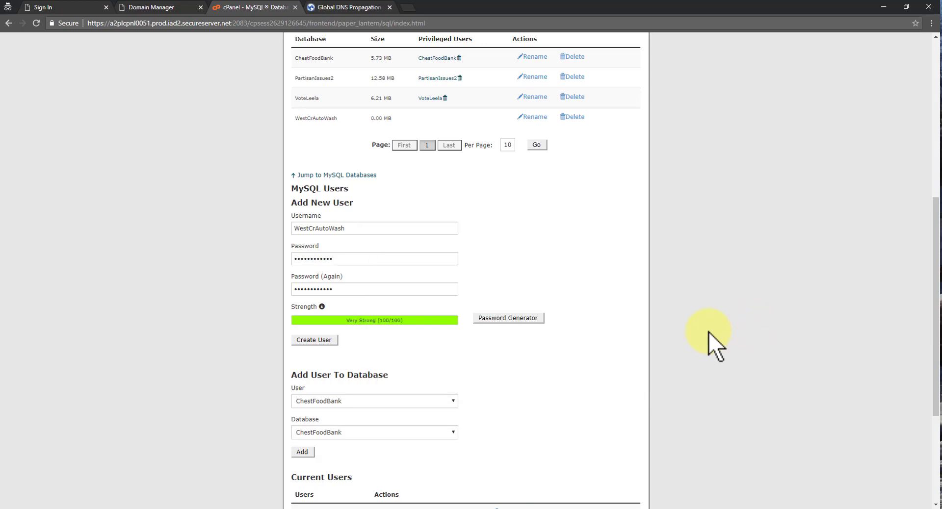
Choose the WestCrAutoWash database for assignment and create the WestCrAutoWash user.
{"action": "scroll", "coordinate": [726, 334], "scroll_direction": "down", "scroll_amount": 4}
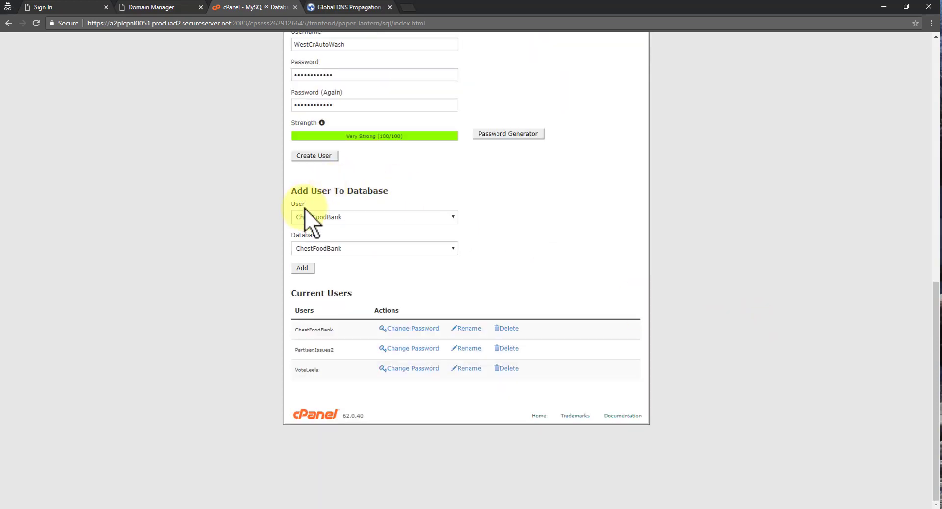
{"action": "scroll", "coordinate": [402, 191], "scroll_direction": "up", "scroll_amount": 9}
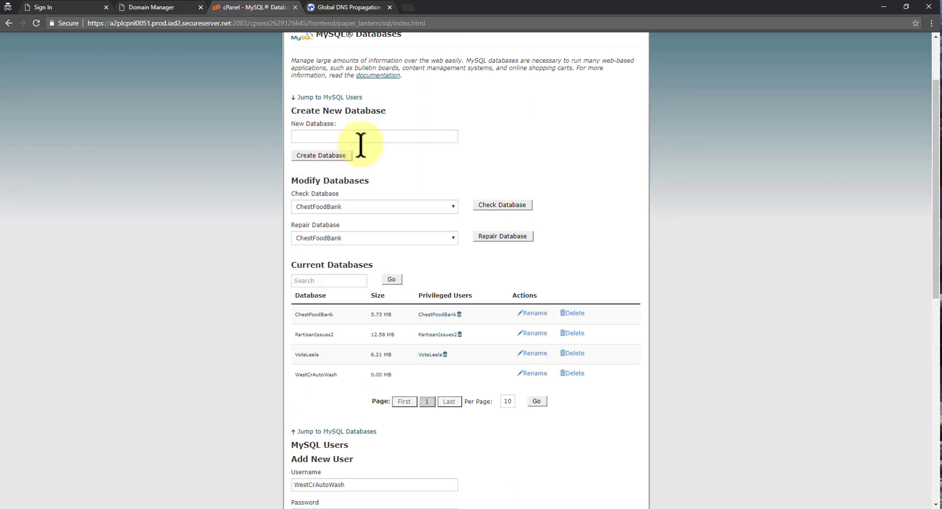
{"action": "scroll", "coordinate": [363, 295], "scroll_direction": "down", "scroll_amount": 1}
{"action": "scroll", "coordinate": [358, 285], "scroll_direction": "down", "scroll_amount": 2}
{"action": "scroll", "coordinate": [460, 347], "scroll_direction": "down", "scroll_amount": 6}
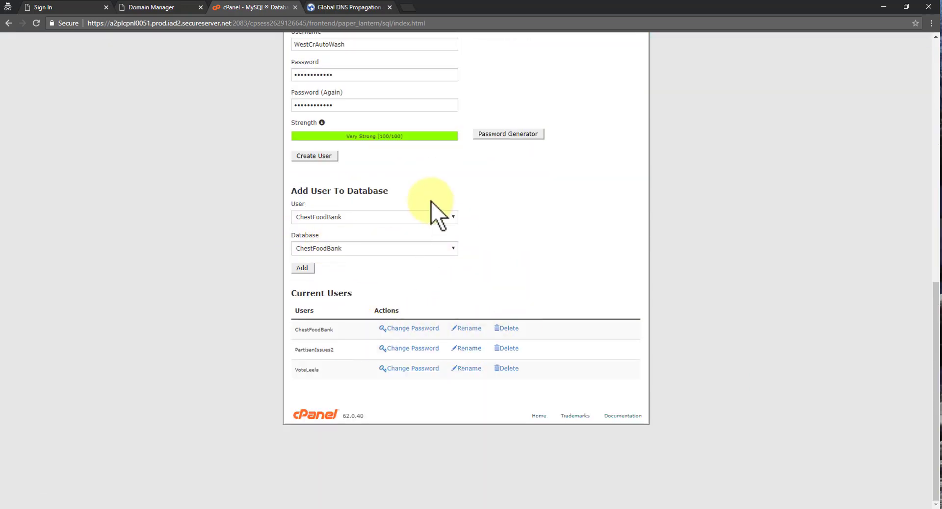
{"action": "left_click", "coordinate": [453, 216]}
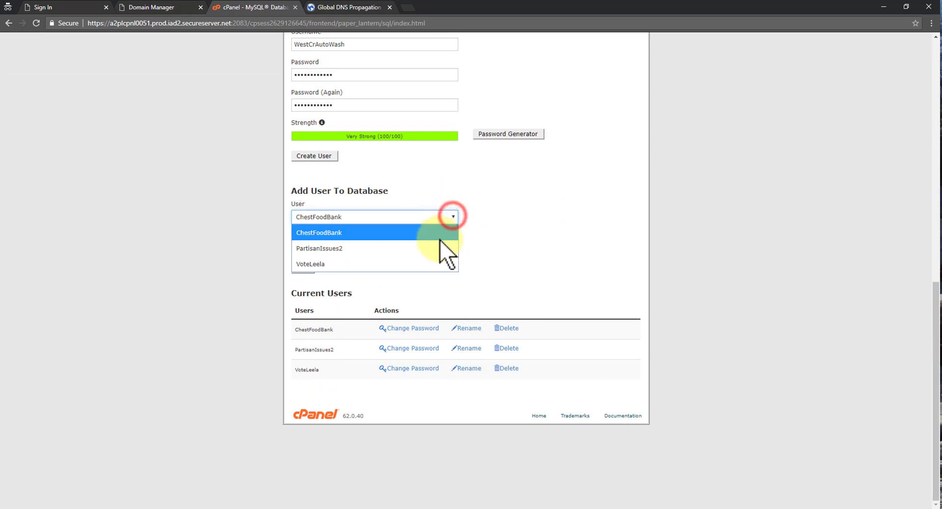
{"action": "left_click", "coordinate": [514, 209]}
{"action": "left_click", "coordinate": [452, 248]}
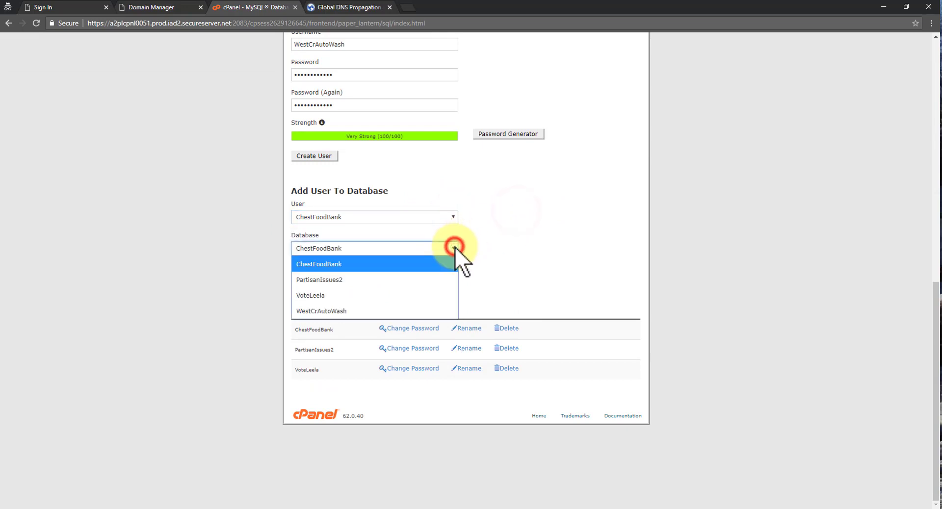
{"action": "left_click", "coordinate": [419, 311]}
{"action": "left_click", "coordinate": [455, 216]}
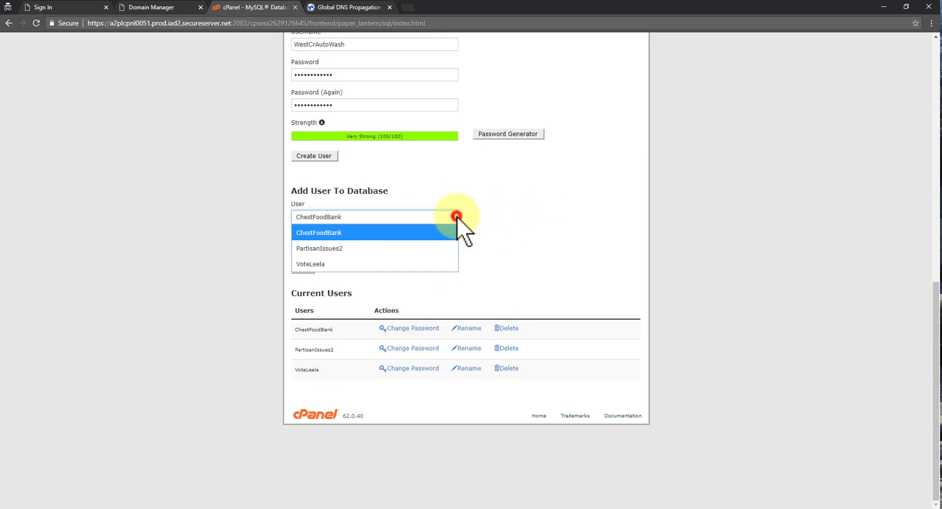
{"action": "left_click", "coordinate": [455, 217]}
{"action": "left_click", "coordinate": [624, 203]}
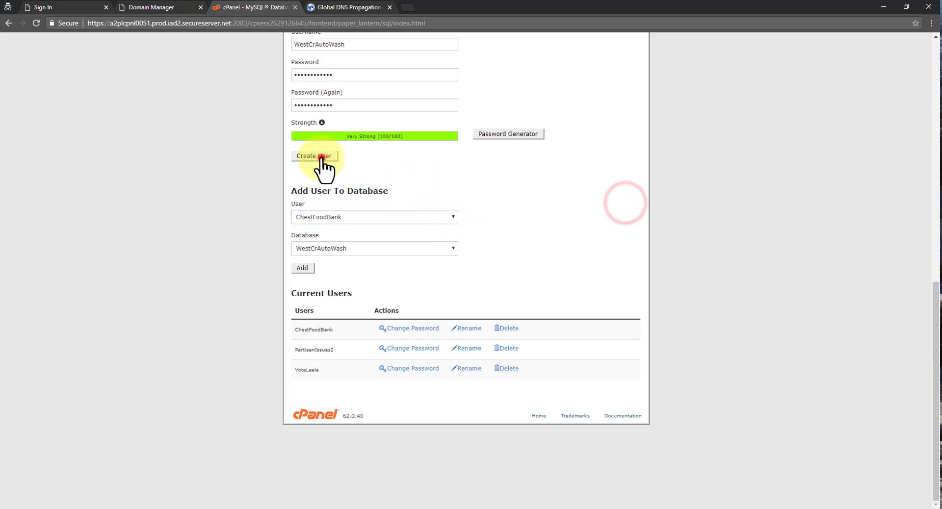
{"action": "left_click", "coordinate": [322, 157]}
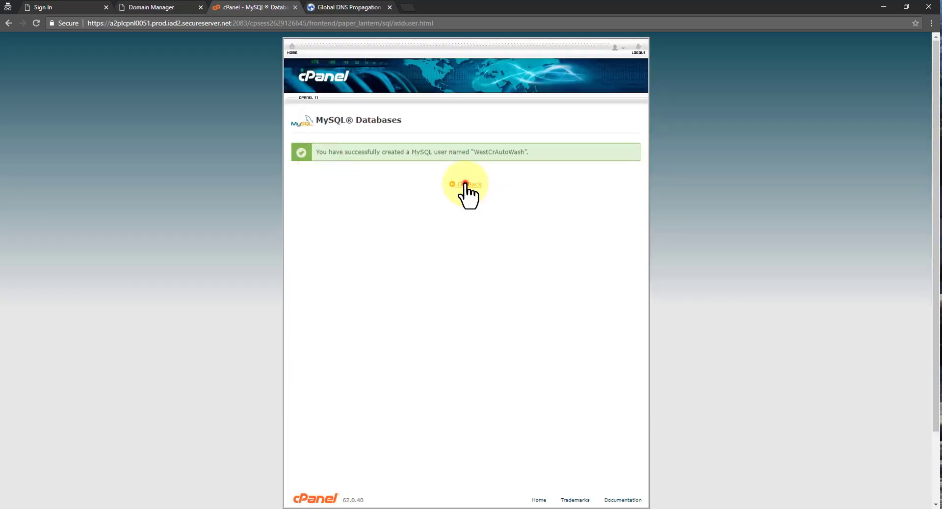
Under Add User To Database, add user WestCrAutoWash to the WestCrAutoWash database.
{"action": "left_click", "coordinate": [466, 184]}
{"action": "scroll", "coordinate": [511, 257], "scroll_direction": "down", "scroll_amount": 8}
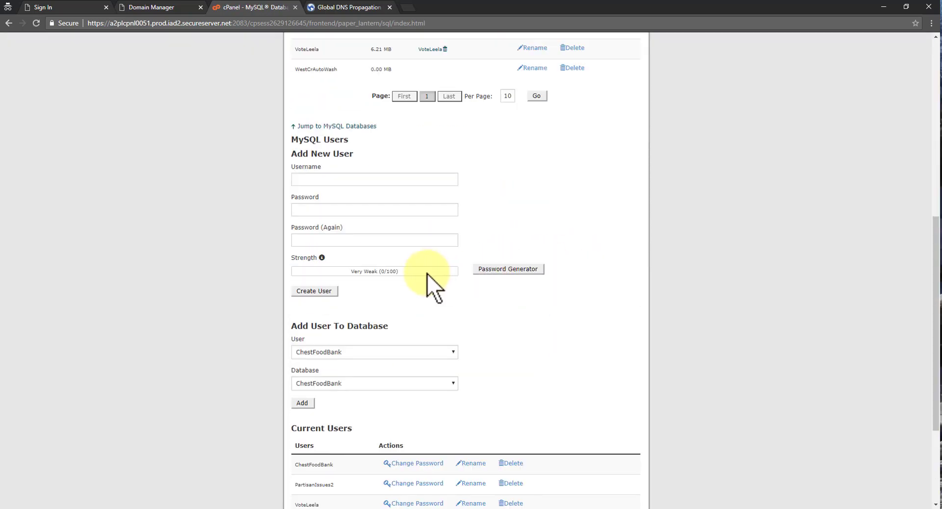
{"action": "scroll", "coordinate": [375, 340], "scroll_direction": "down", "scroll_amount": 3}
{"action": "left_click", "coordinate": [450, 205]}
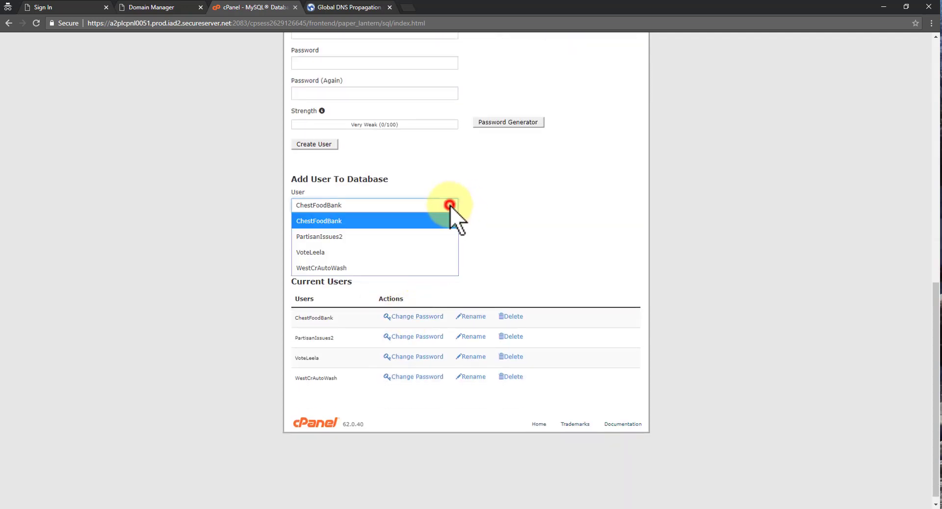
{"action": "left_click", "coordinate": [384, 269]}
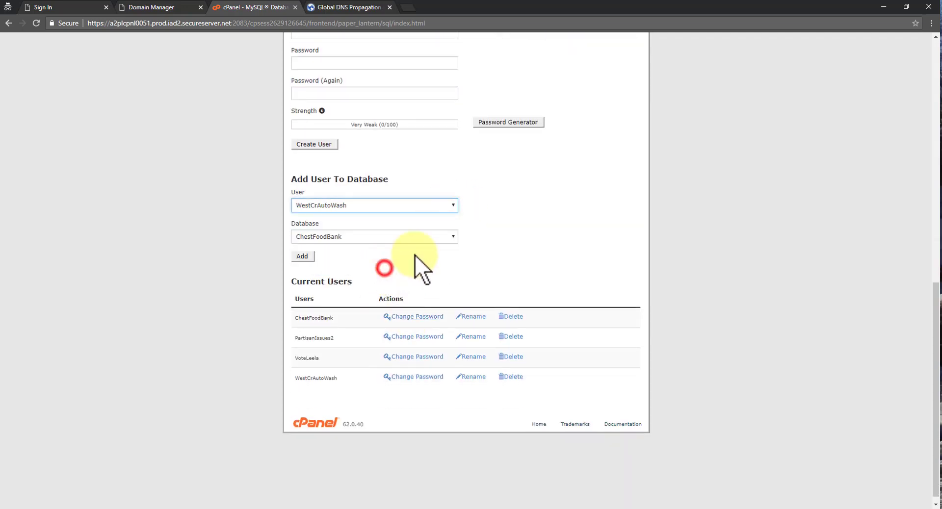
{"action": "left_click", "coordinate": [450, 236]}
{"action": "left_click", "coordinate": [404, 300]}
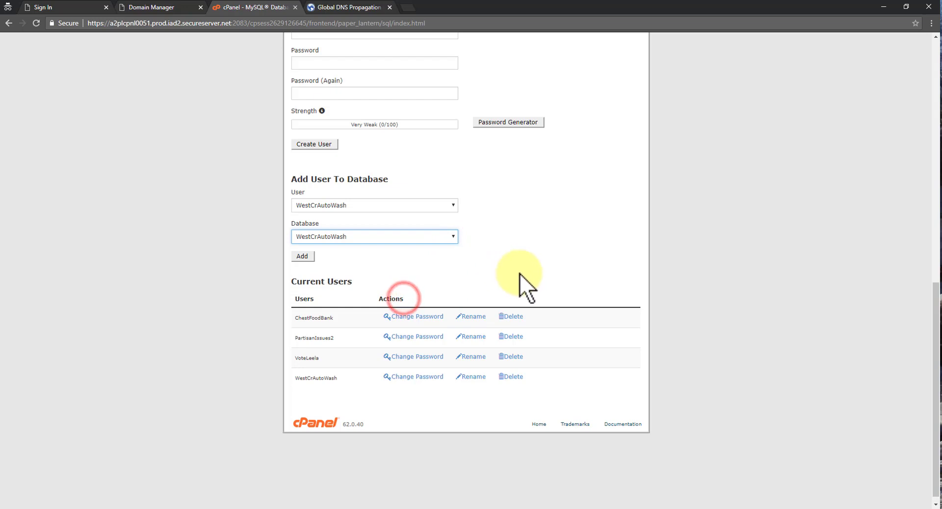
{"action": "left_click", "coordinate": [303, 256]}
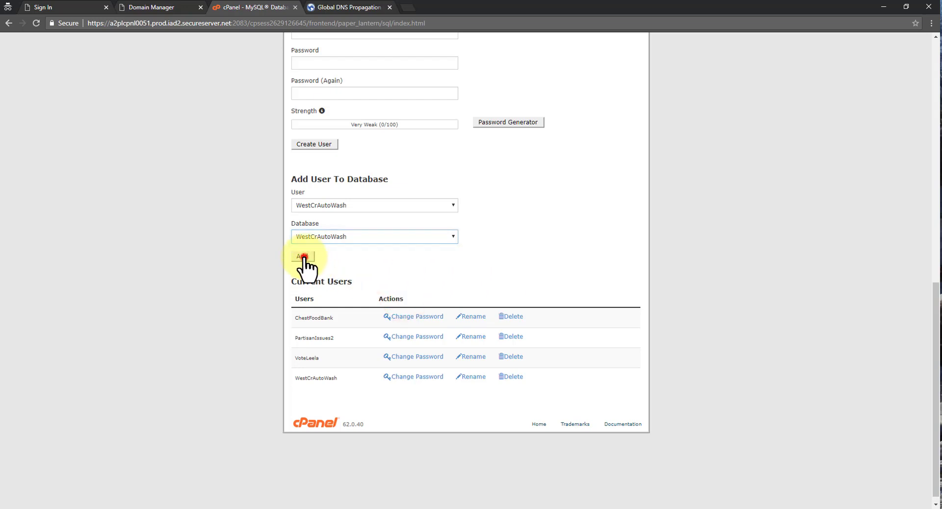
{"action": "left_click", "coordinate": [303, 257]}
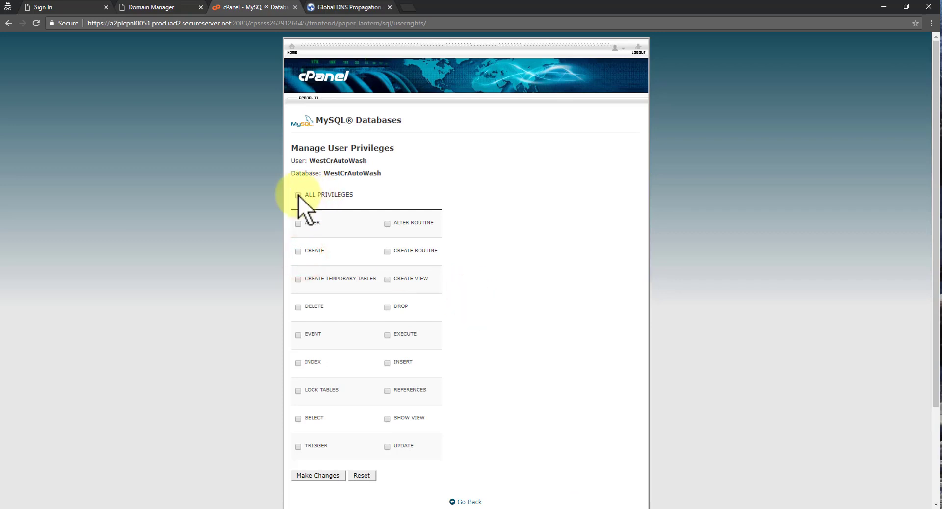
Grant ALL PRIVILEGES, save the changes, and return to the MySQL Databases overview.
{"action": "left_click", "coordinate": [297, 195]}
{"action": "scroll", "coordinate": [469, 277], "scroll_direction": "down", "scroll_amount": 3}
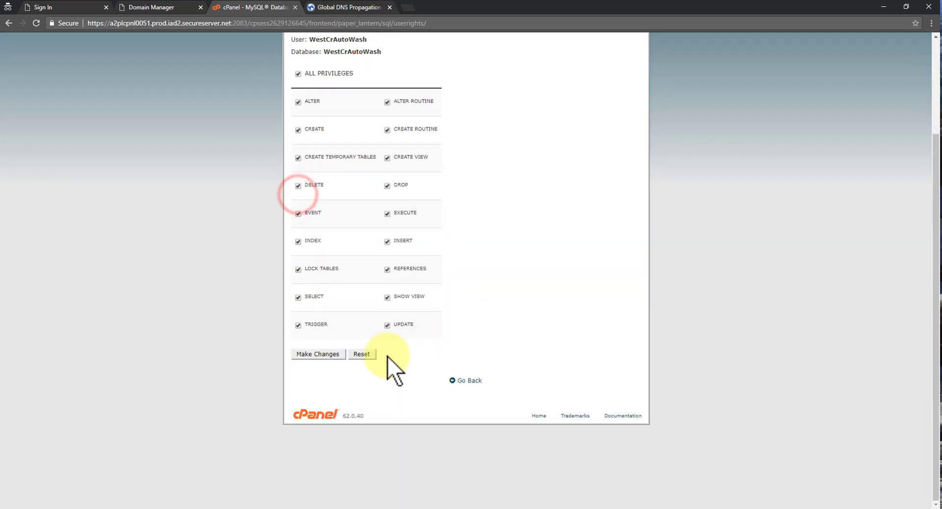
{"action": "left_click", "coordinate": [320, 354]}
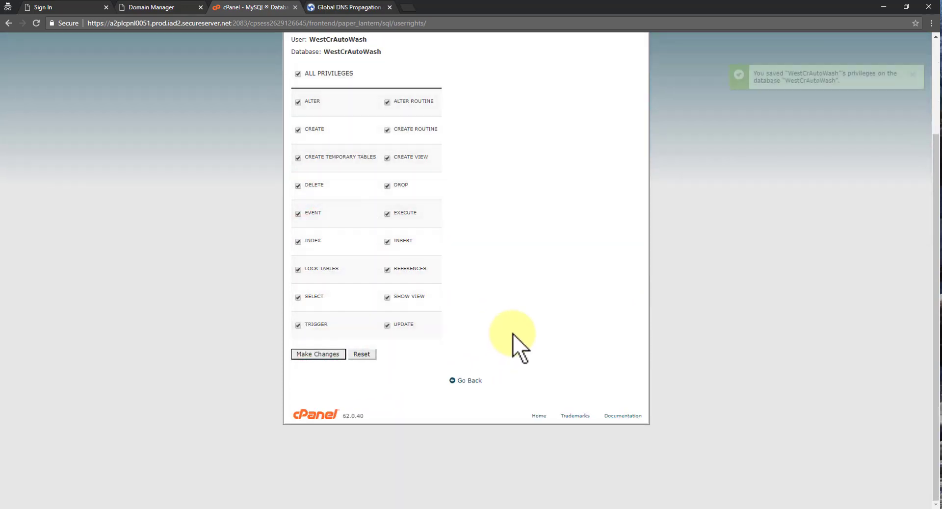
{"action": "left_click", "coordinate": [470, 380]}
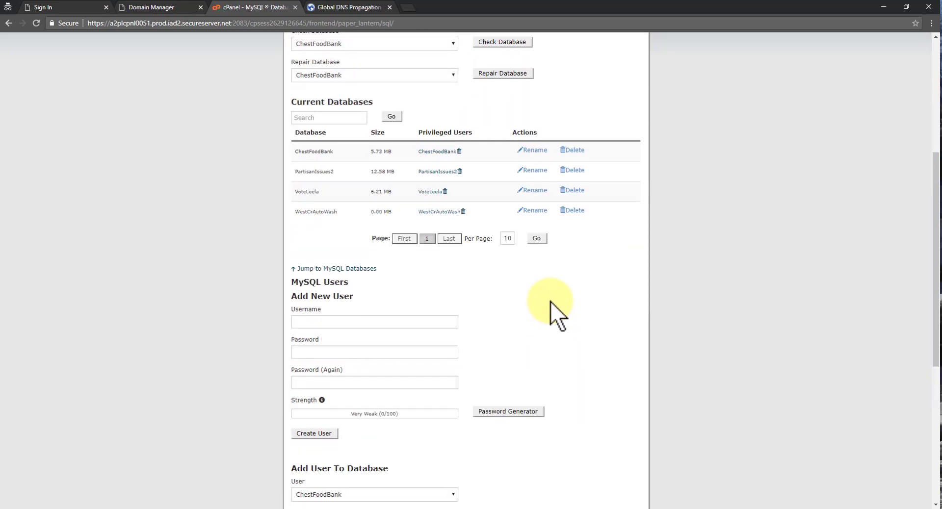
{"action": "scroll", "coordinate": [549, 302], "scroll_direction": "down", "scroll_amount": 6}
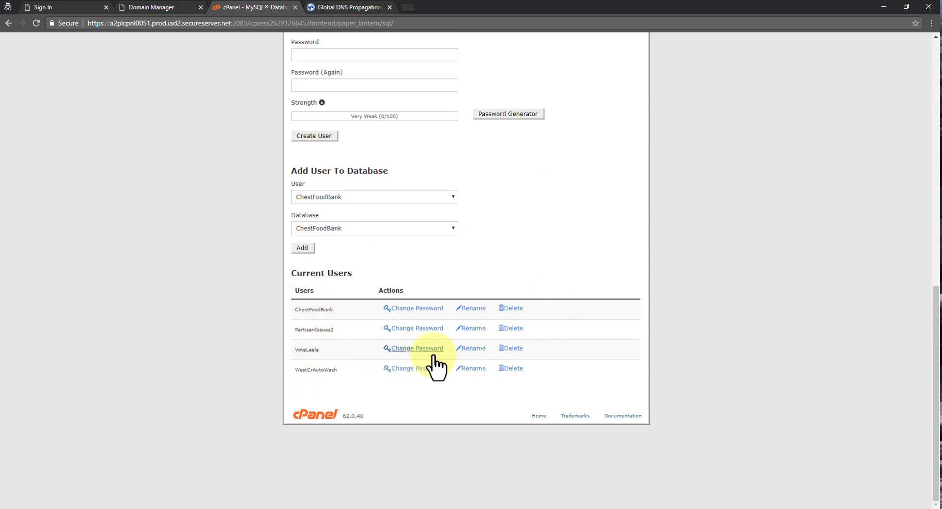
{"action": "scroll", "coordinate": [574, 226], "scroll_direction": "up", "scroll_amount": 10}
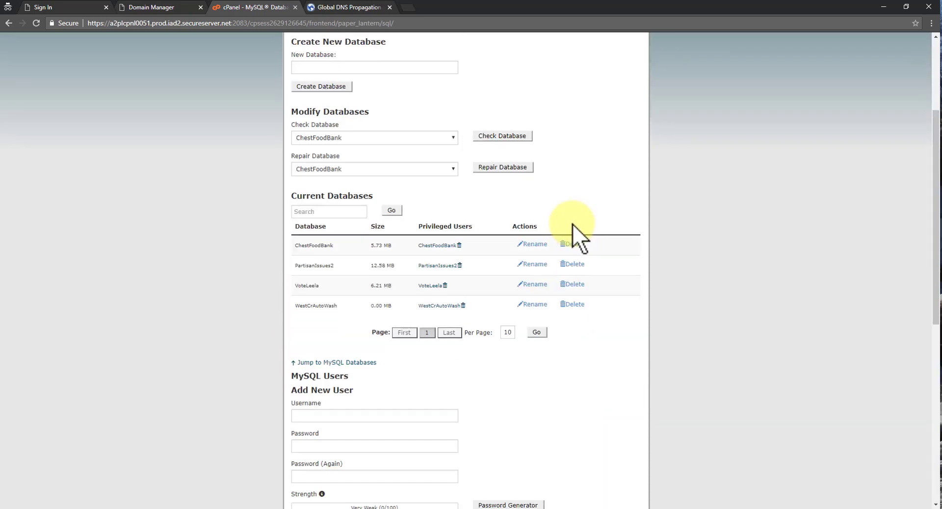
From cPanel home, enter WestCreekAutoWash.com as a new addon domain so subdomain and document root auto-fill.
{"action": "left_click", "coordinate": [292, 44]}
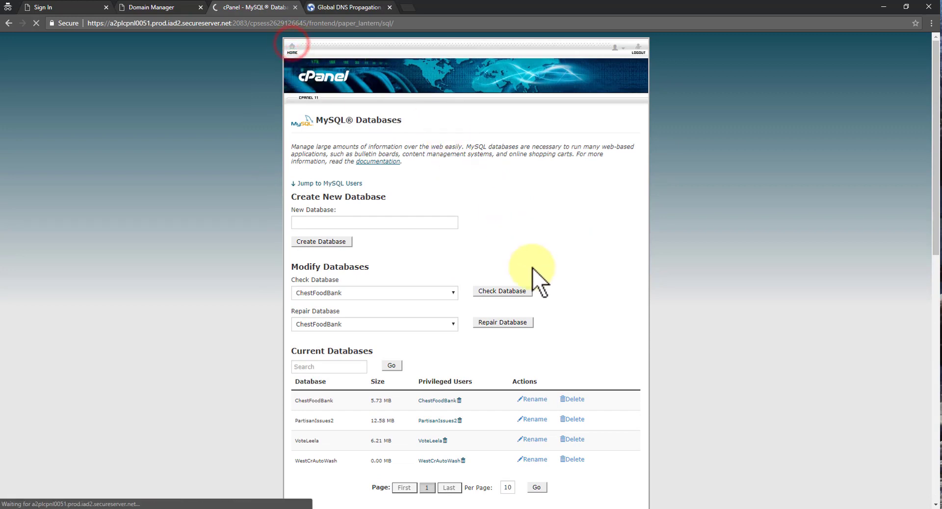
{"action": "left_click", "coordinate": [467, 398]}
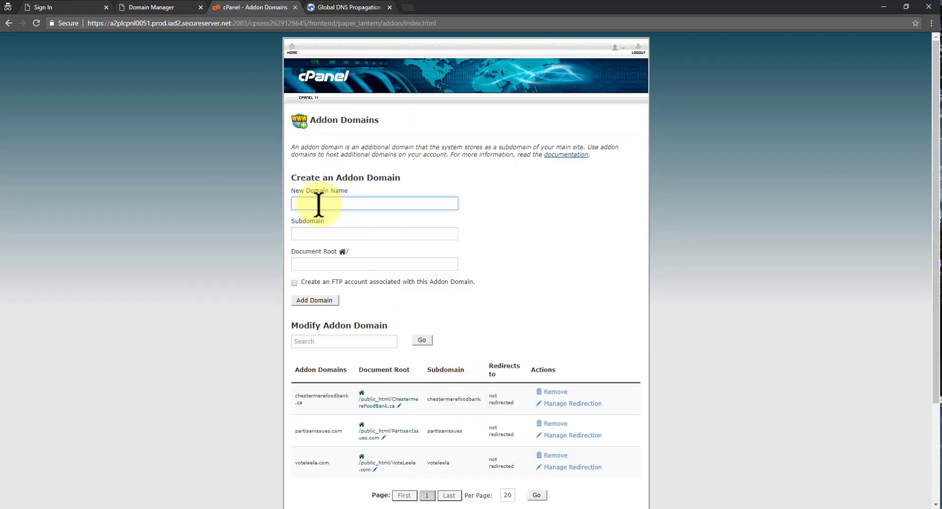
{"action": "left_click", "coordinate": [317, 203]}
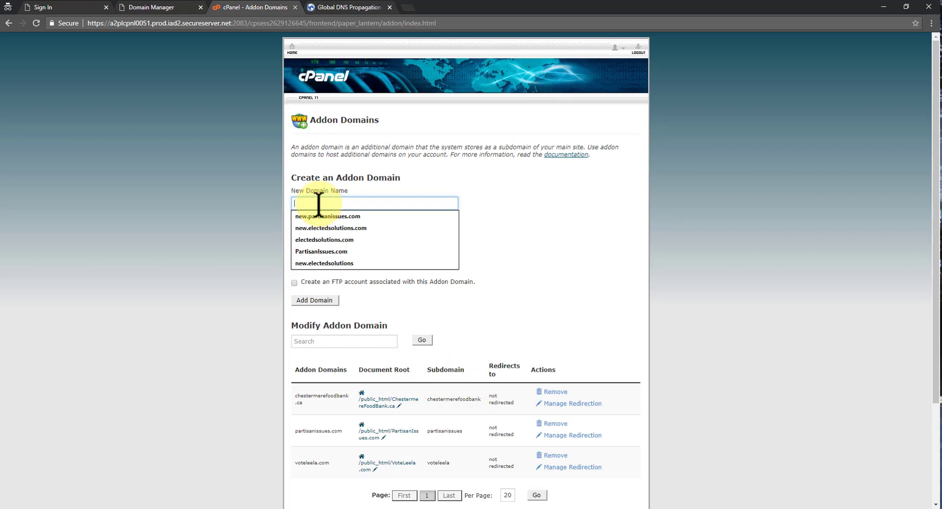
{"action": "type", "text": "W"}
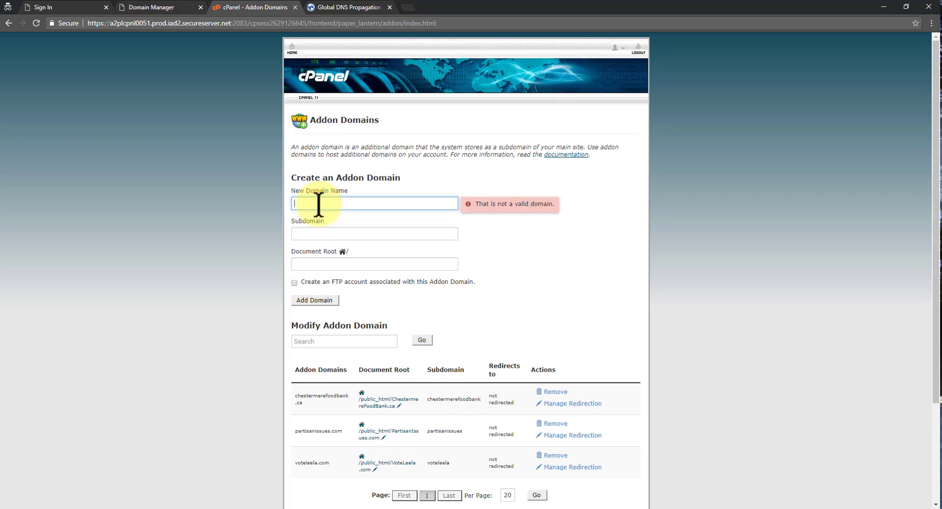
{"action": "type", "text": "WestCre"}
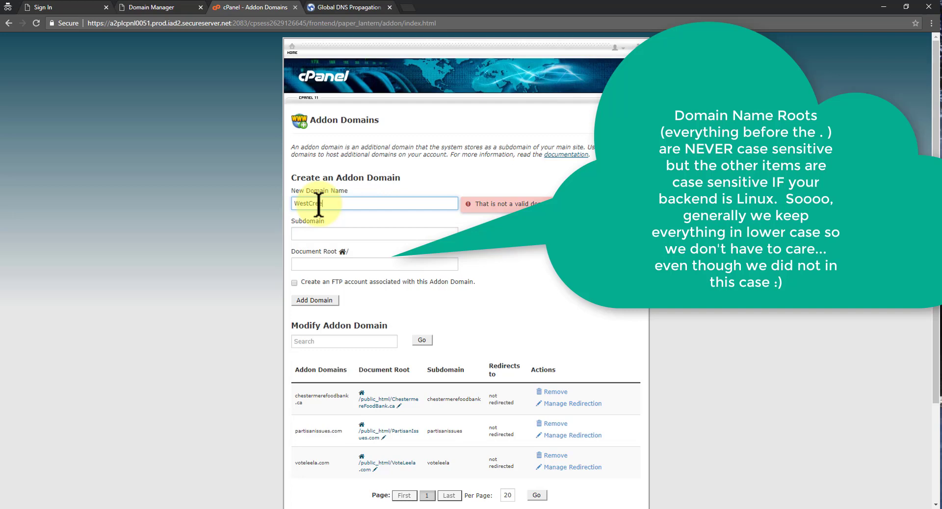
{"action": "type", "text": "ekAutoWash.com"}
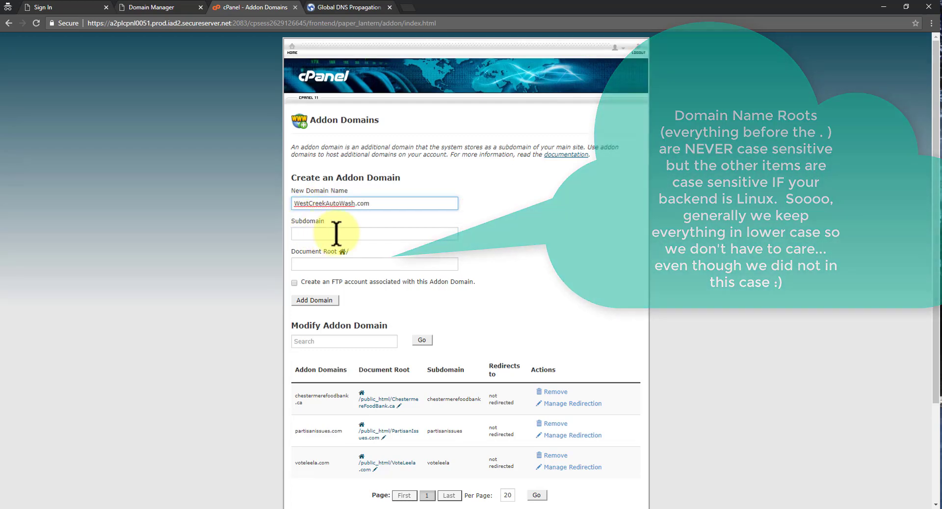
{"action": "key", "text": "Tab"}
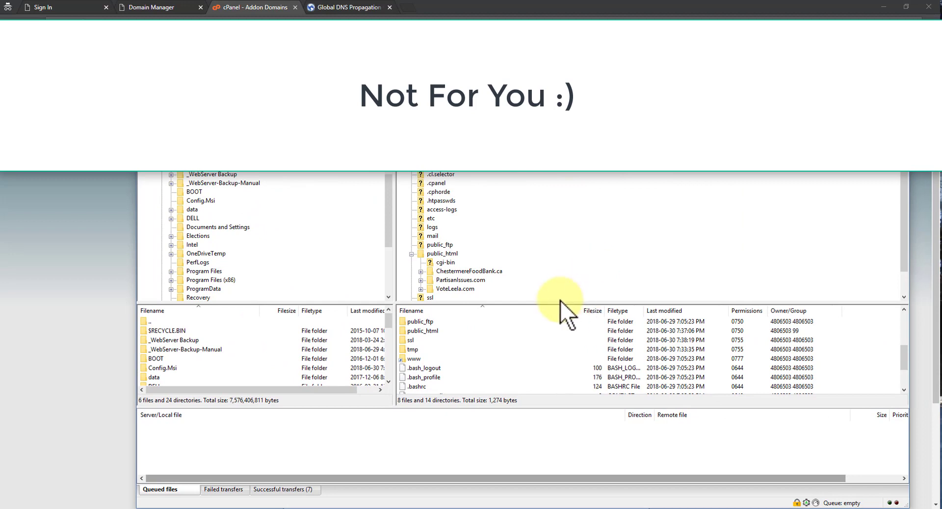
Enlarge FileZilla's local and server folder trees and open public_html to view the existing site folders.
{"action": "left_click_drag", "start_coordinate": [552, 303], "coordinate": [554, 336]}
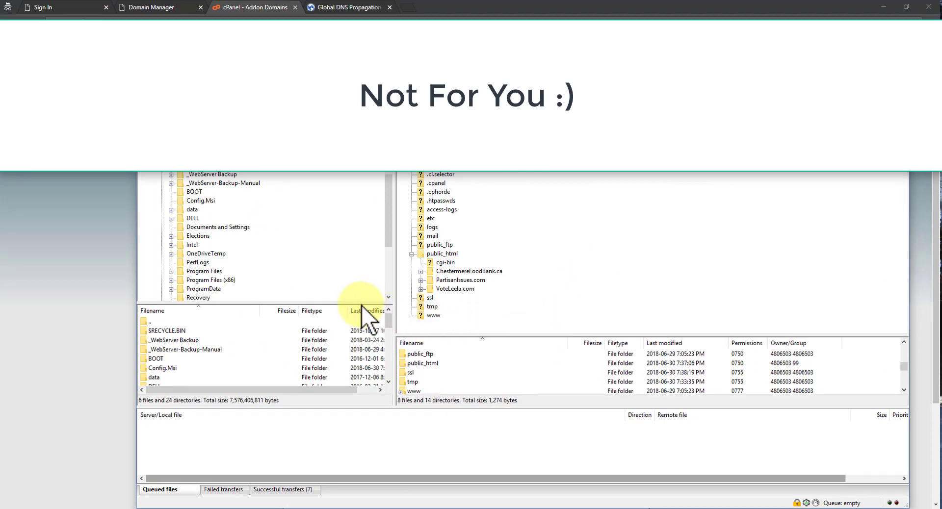
{"action": "left_click_drag", "start_coordinate": [362, 305], "coordinate": [362, 337]}
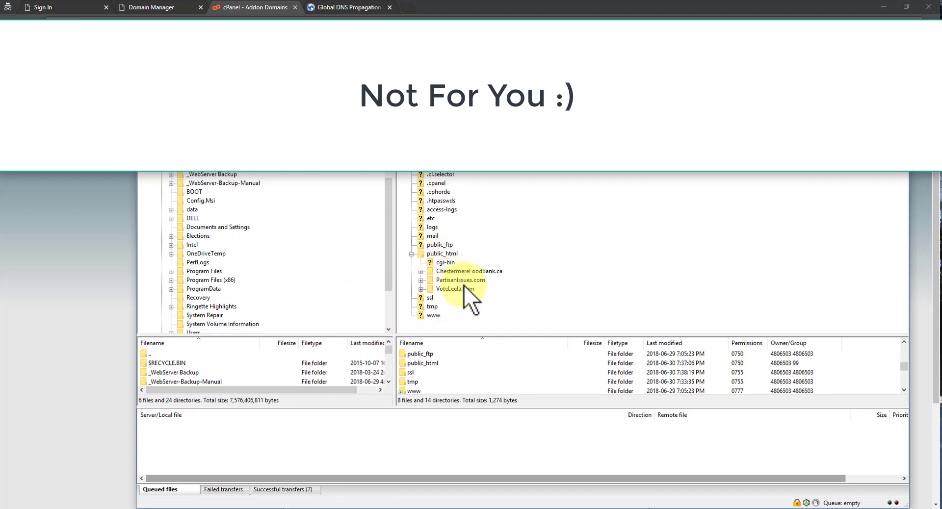
{"action": "left_click", "coordinate": [444, 251]}
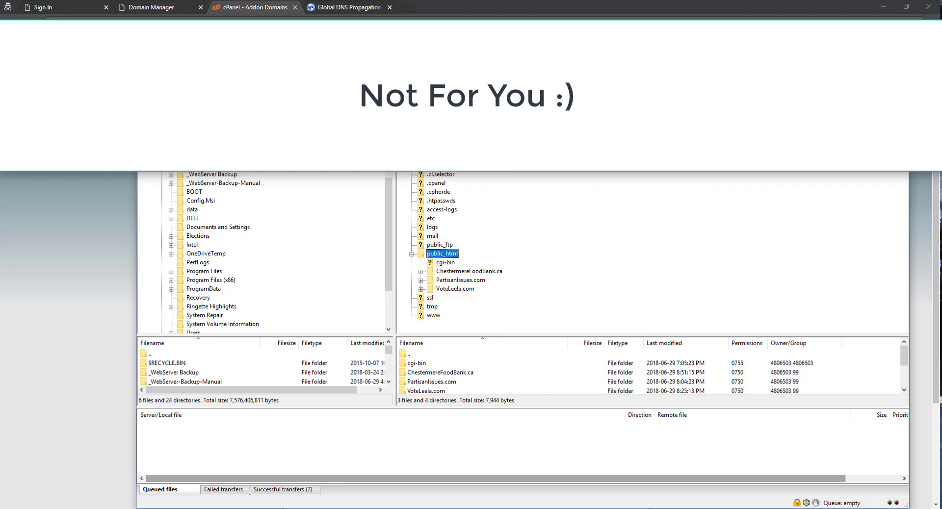
{"action": "key", "text": "alt+Tab"}
{"action": "key", "text": "alt+Tab"}
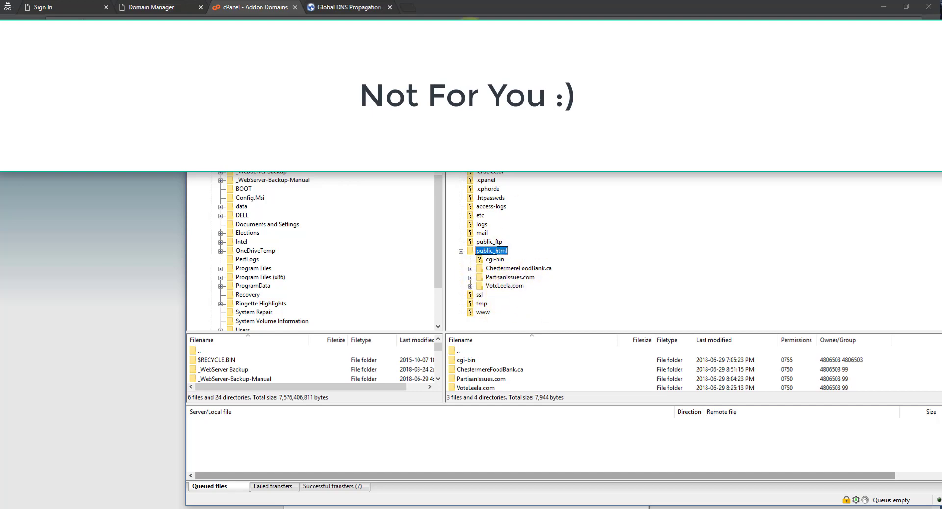
{"action": "key", "text": "alt+Tab"}
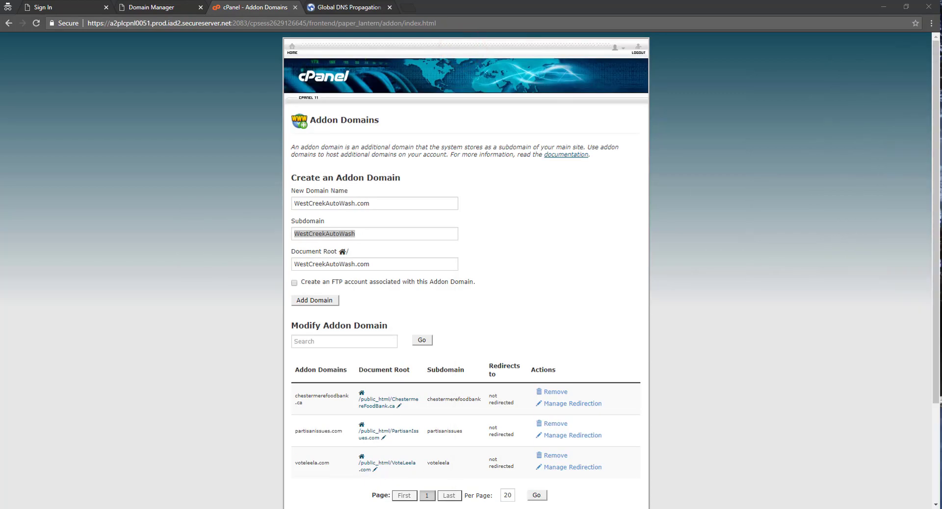
Change the document root to public_html/WestCreekAutoWash.com and add the addon domain.
{"action": "left_click", "coordinate": [298, 263]}
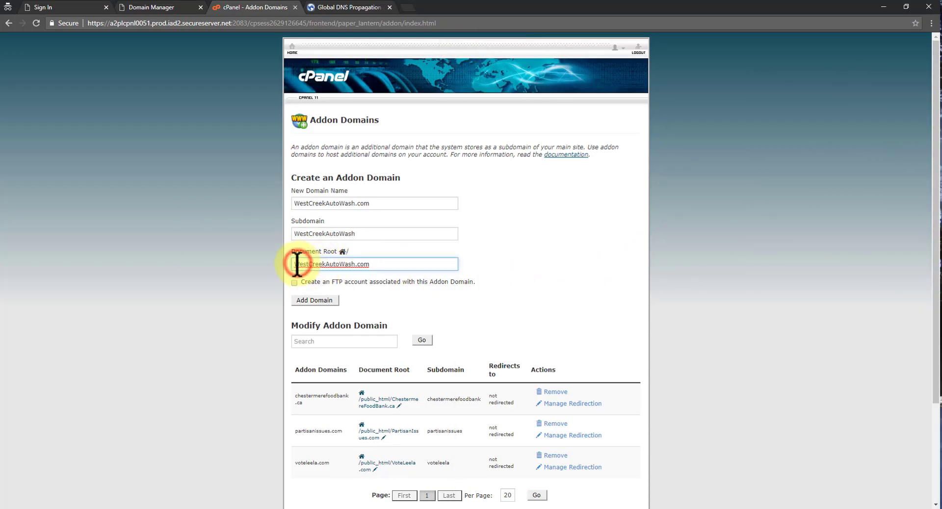
{"action": "left_click", "coordinate": [294, 264]}
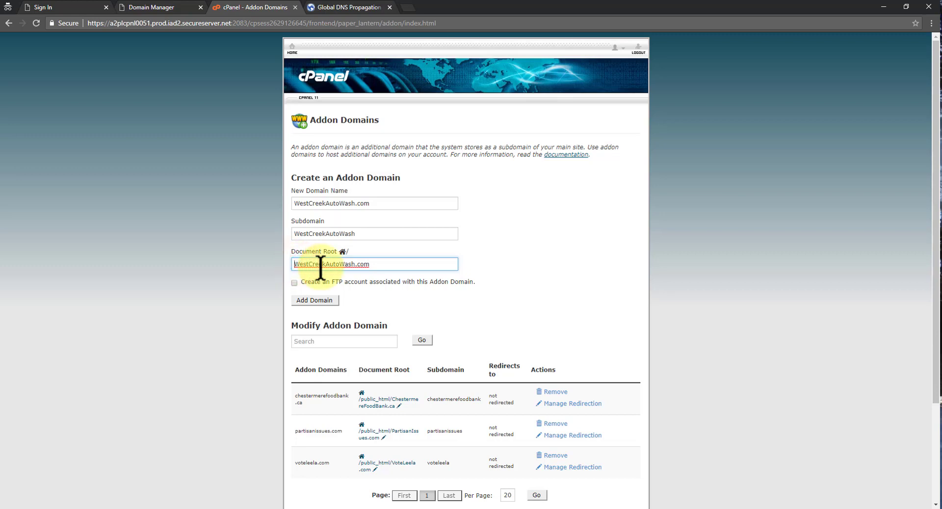
{"action": "type", "text": "public_html"}
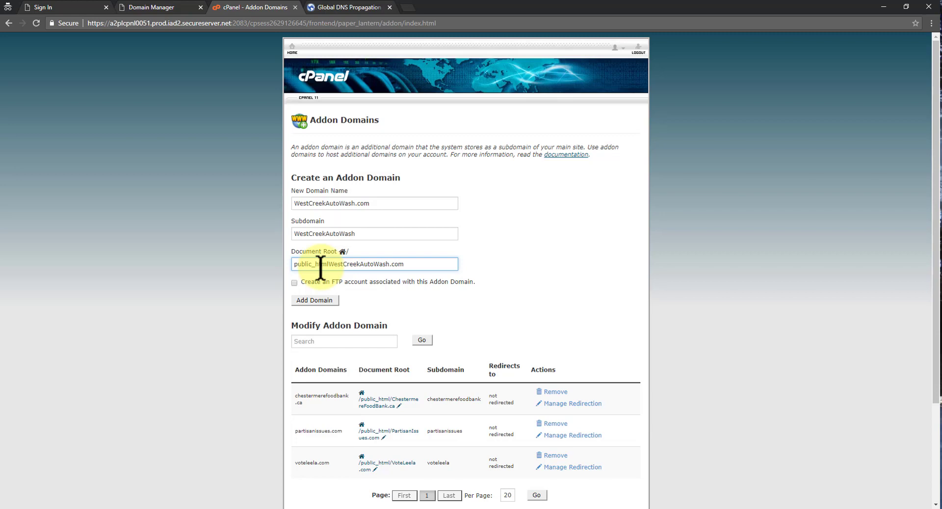
{"action": "type", "text": "/"}
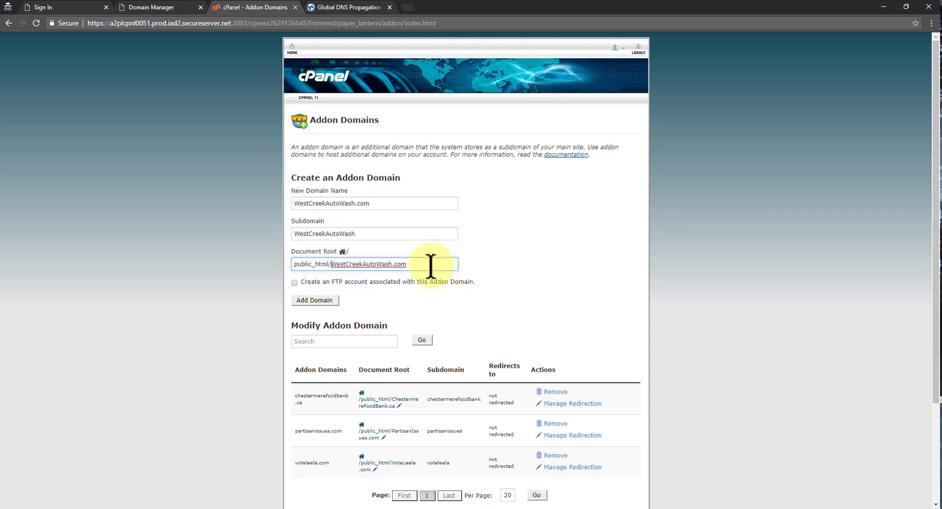
{"action": "left_click", "coordinate": [431, 265]}
{"action": "left_click", "coordinate": [319, 300]}
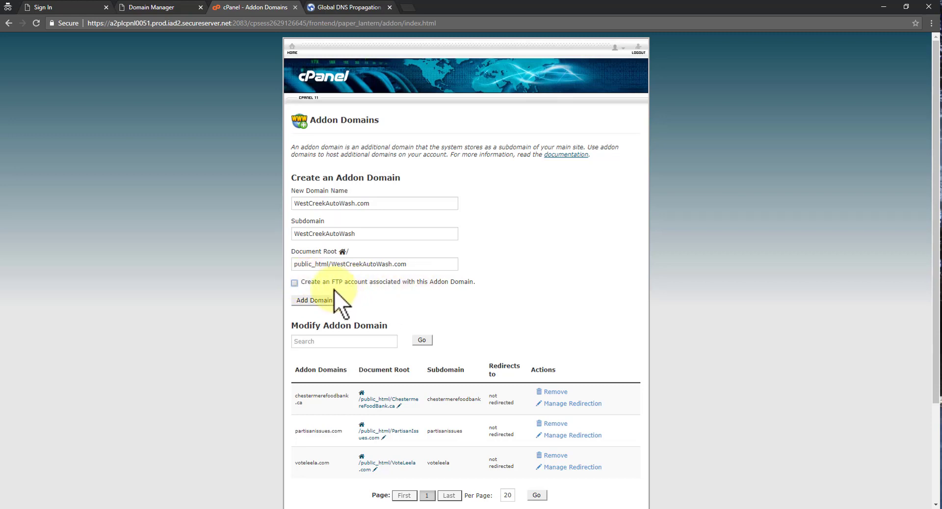
{"action": "left_click", "coordinate": [317, 299]}
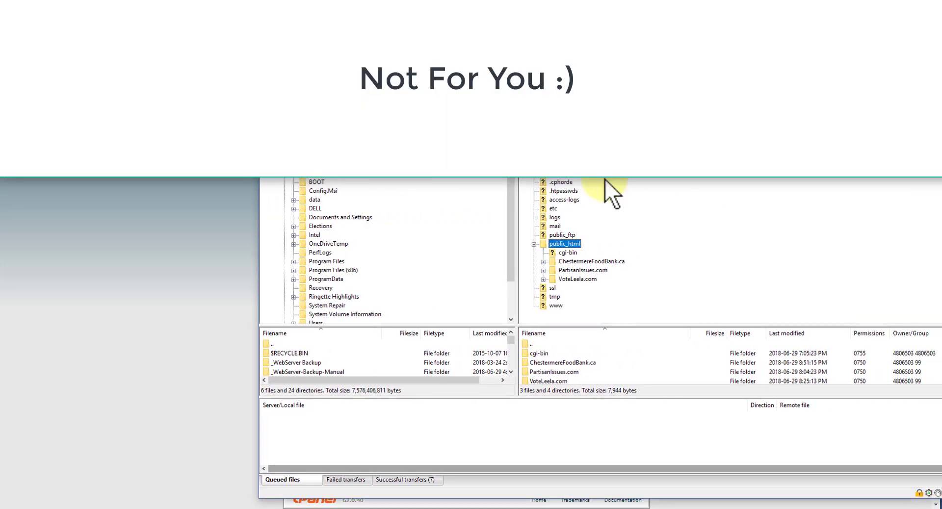
Open the new WestCreekAutoWash.com folder under public_html in FileZilla's remote tree.
{"action": "left_click", "coordinate": [595, 240]}
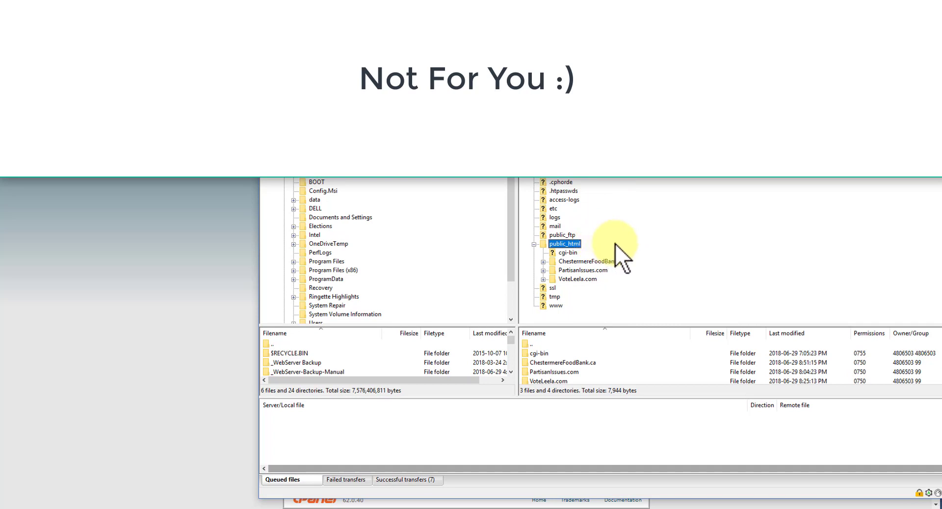
{"action": "double_click", "coordinate": [591, 287]}
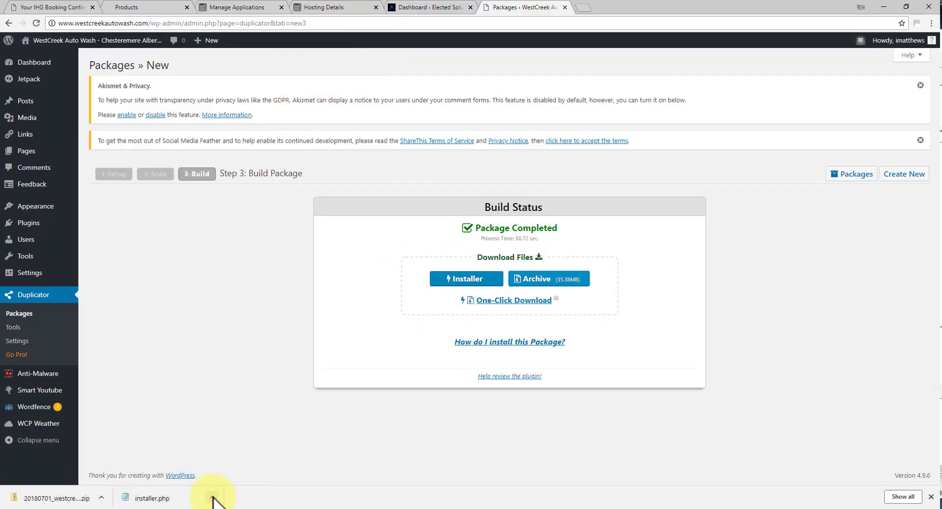
Show the downloaded installer.php in the Downloads folder and select it along with the package zip.
{"action": "left_click", "coordinate": [212, 498]}
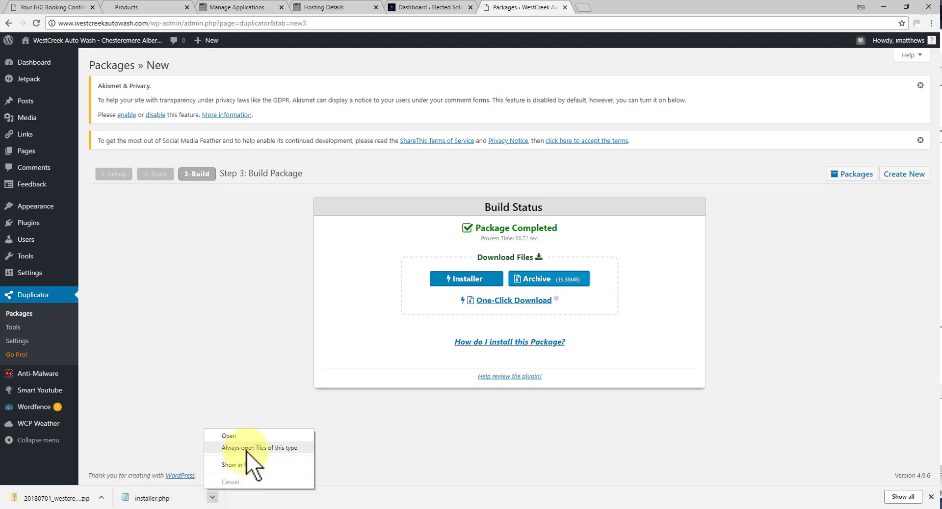
{"action": "left_click", "coordinate": [246, 470]}
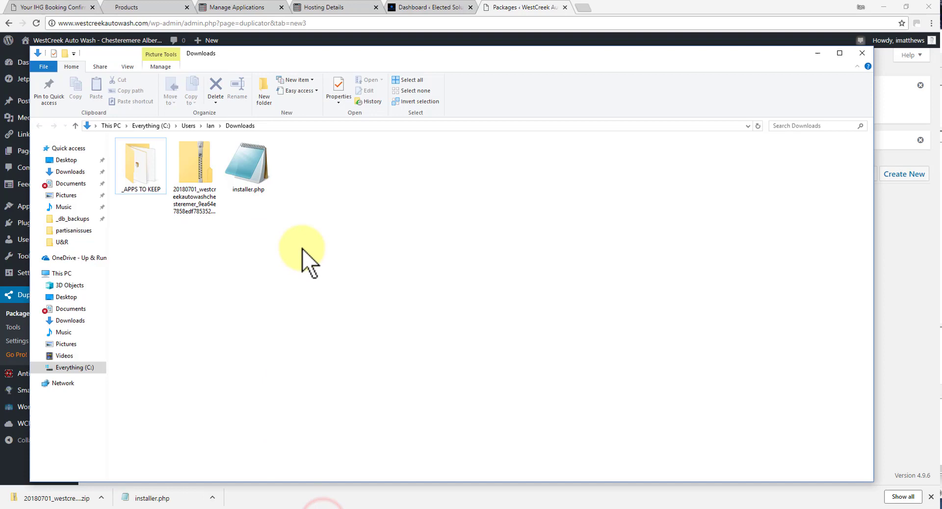
{"action": "left_click_drag", "start_coordinate": [302, 249], "coordinate": [198, 158]}
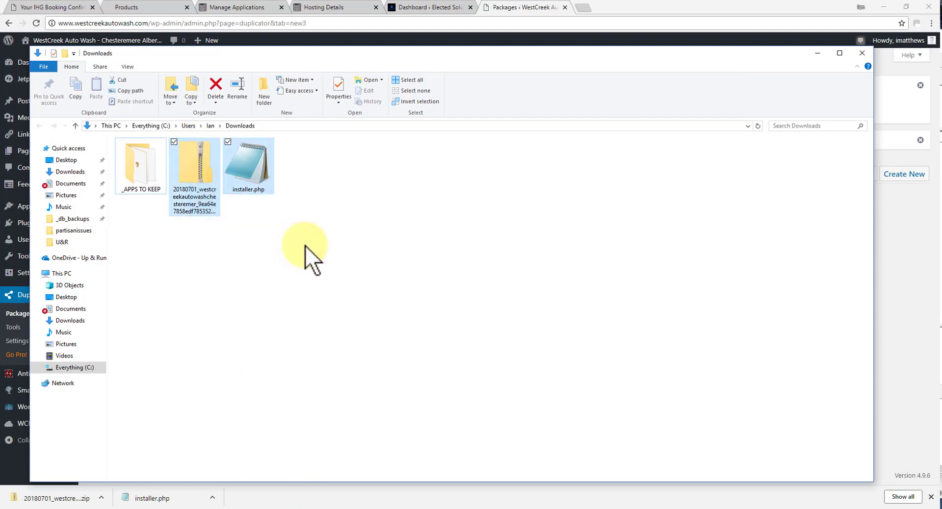
Drag the package zip and installer.php from Explorer into the server's WestCreekAutoWash.com folder in FileZilla.
{"action": "left_click", "coordinate": [669, 507]}
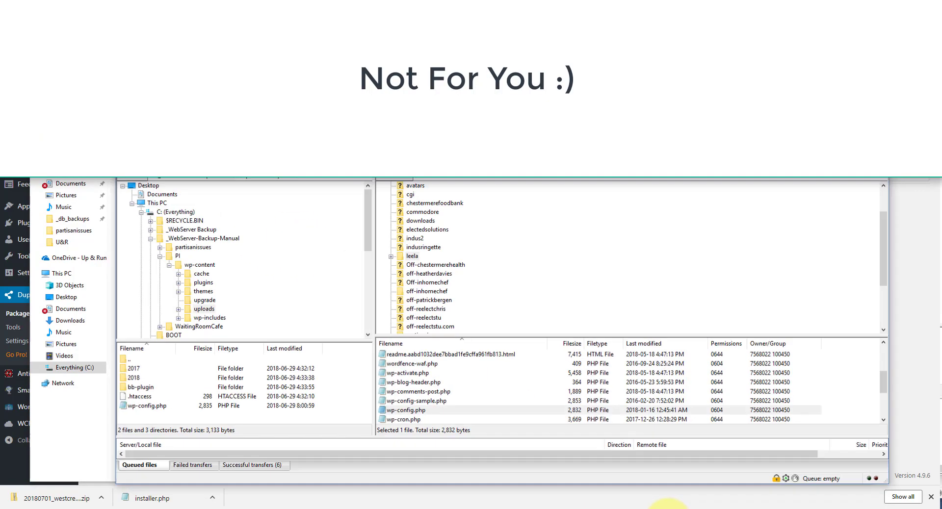
{"action": "left_click", "coordinate": [617, 508]}
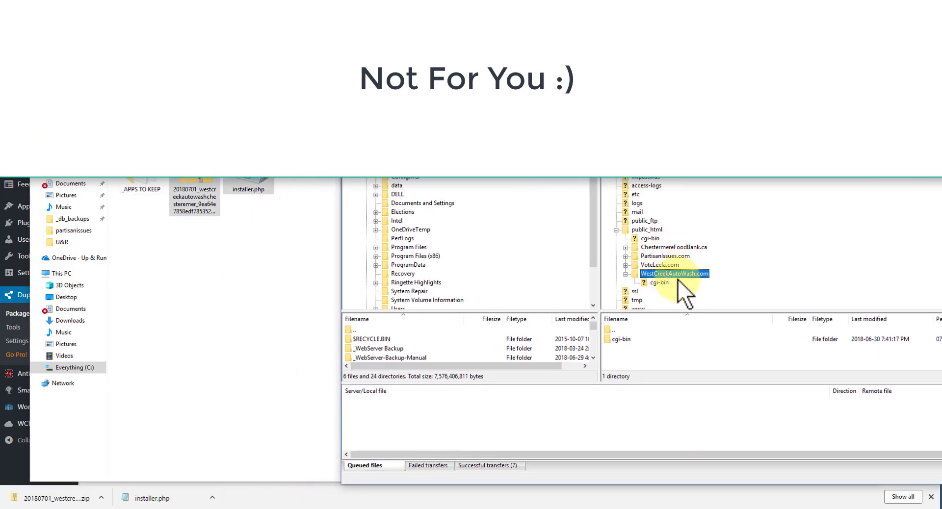
{"action": "left_click_drag", "start_coordinate": [207, 179], "coordinate": [681, 275]}
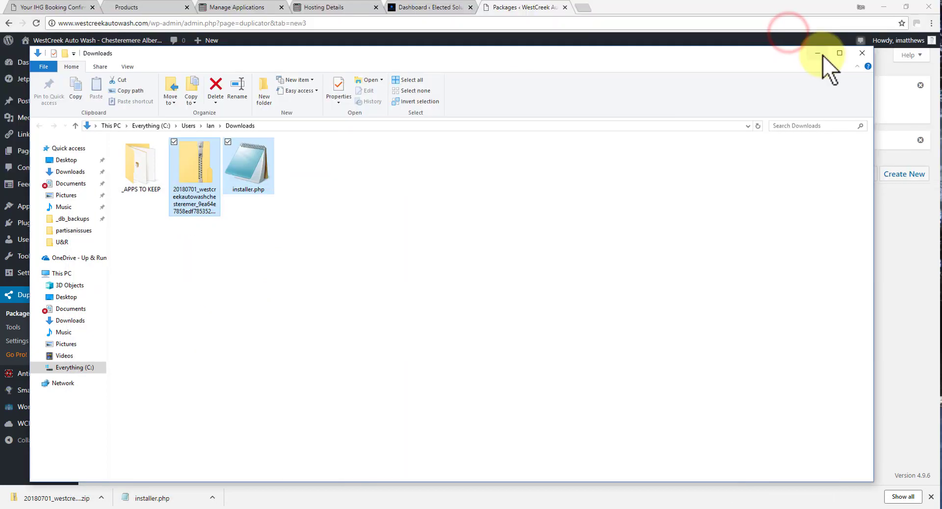
{"action": "left_click", "coordinate": [822, 55]}
Check cPanel's addon-domain success message, then open DNS Management for westcreekautowash.com.
{"action": "left_click", "coordinate": [822, 55]}
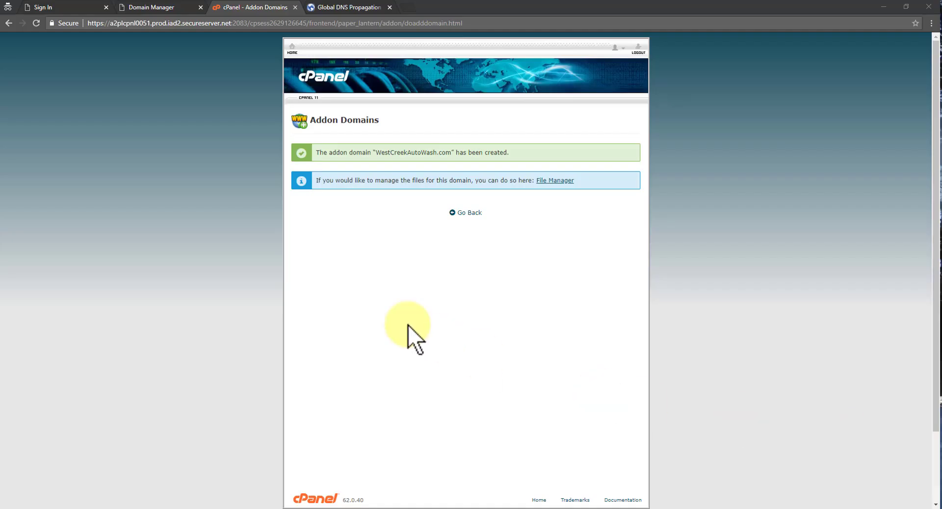
{"action": "left_click", "coordinate": [135, 6]}
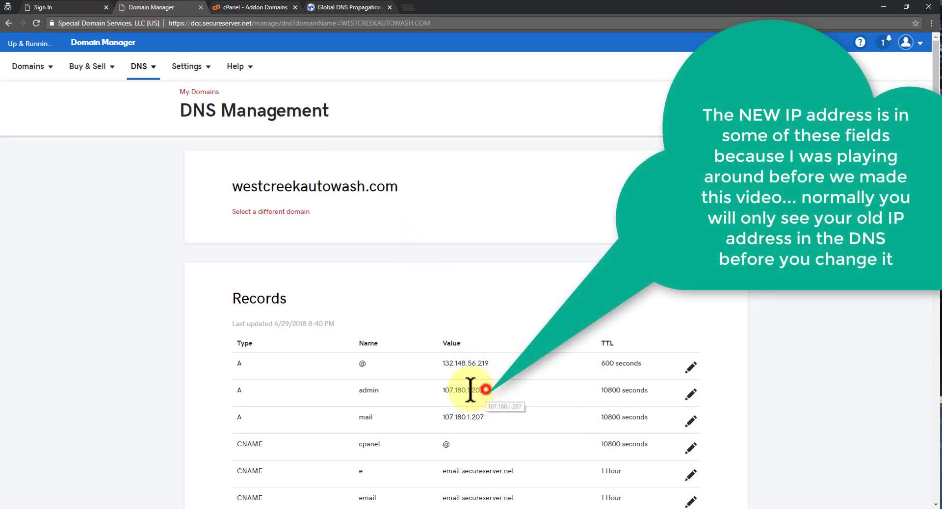
Point the @ A record to 107.180.1.207 instead of 132.148.56.219 and save it.
{"action": "double_click", "coordinate": [470, 390]}
{"action": "right_click", "coordinate": [469, 391]}
{"action": "left_click", "coordinate": [467, 390]}
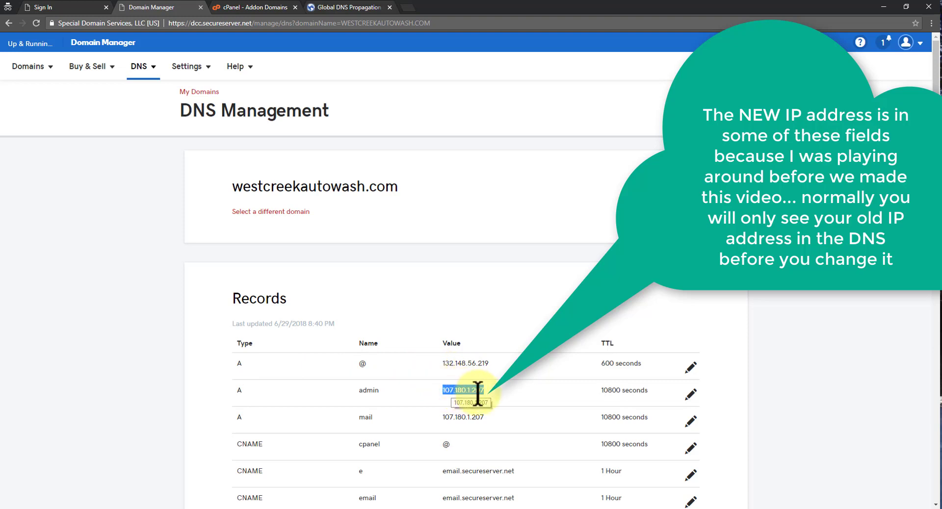
{"action": "left_click", "coordinate": [691, 366]}
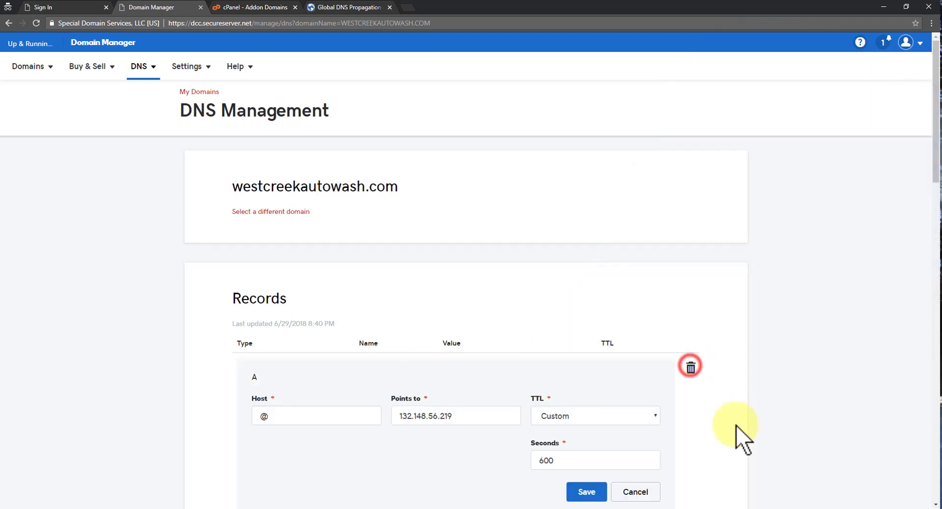
{"action": "double_click", "coordinate": [487, 417]}
{"action": "key", "text": "ctrl+v"}
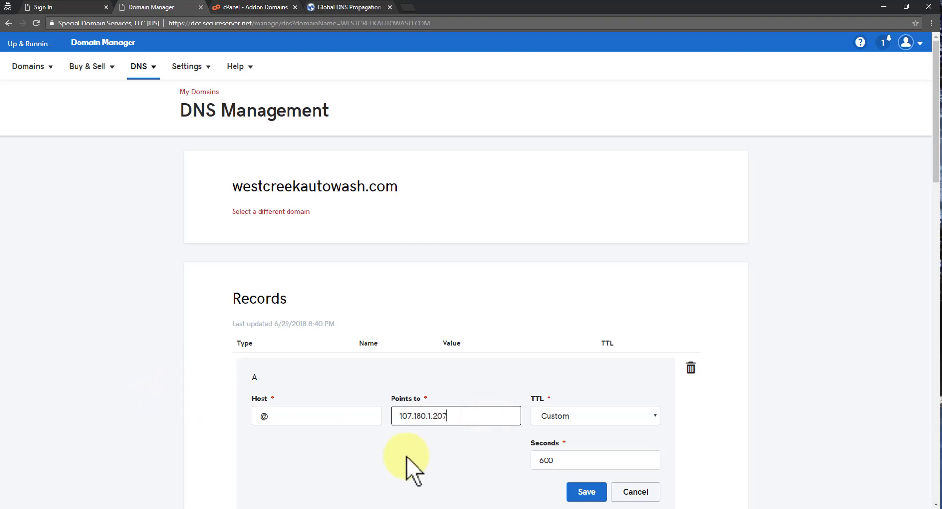
{"action": "left_click", "coordinate": [582, 492]}
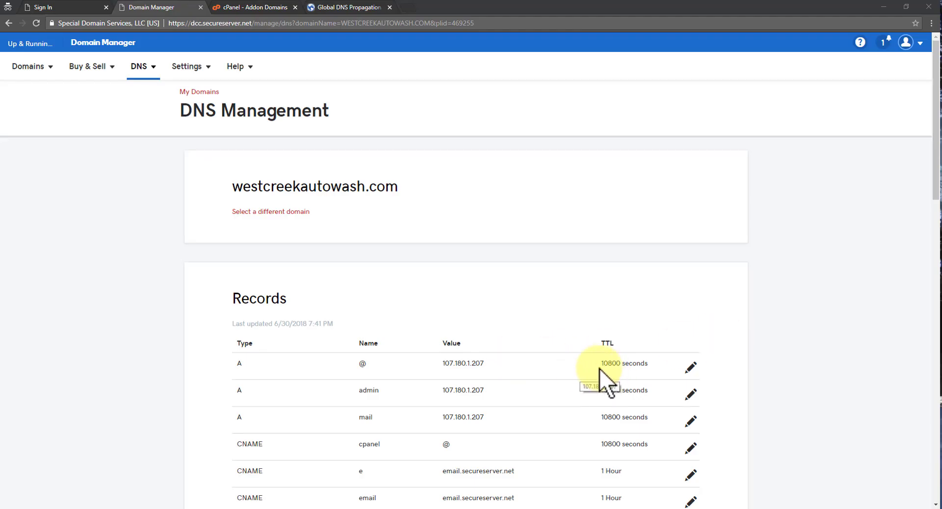
Change the @ A record's TTL from custom 10800 seconds to 1 Hour and save.
{"action": "double_click", "coordinate": [616, 363]}
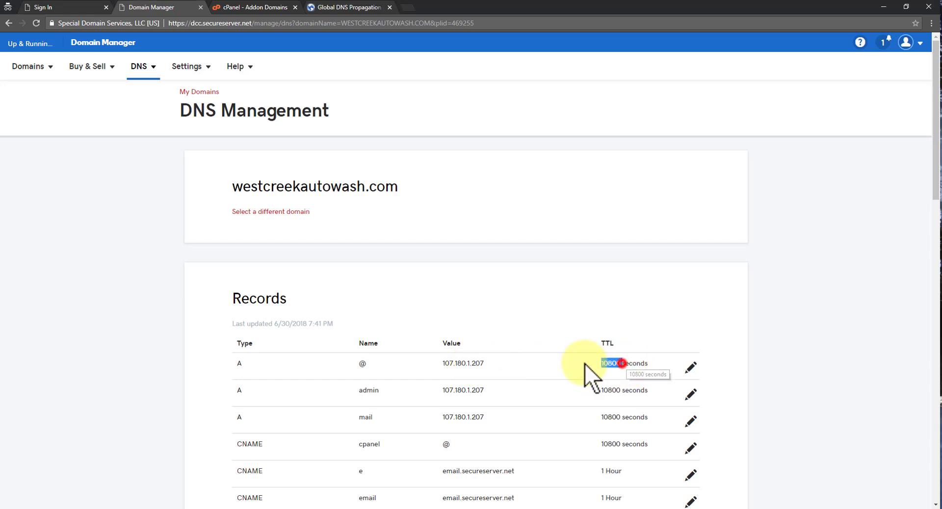
{"action": "left_click", "coordinate": [692, 367]}
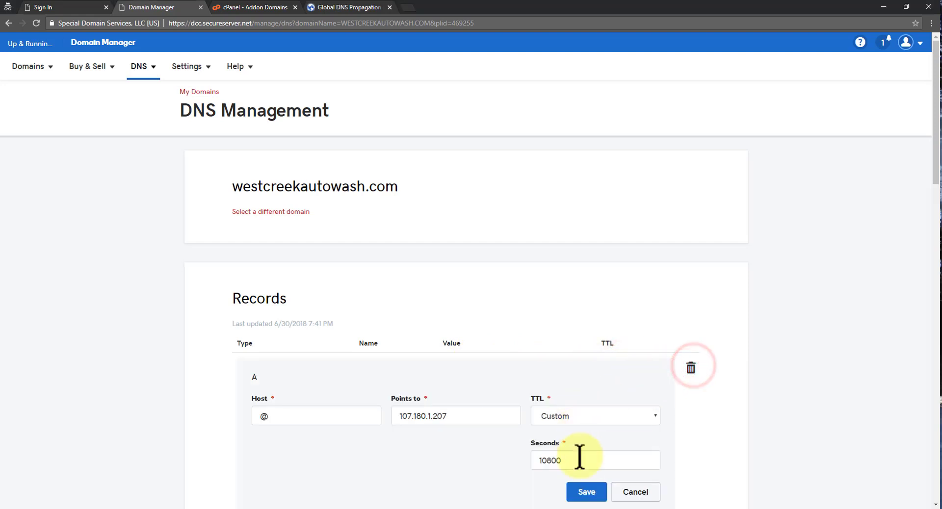
{"action": "double_click", "coordinate": [579, 460]}
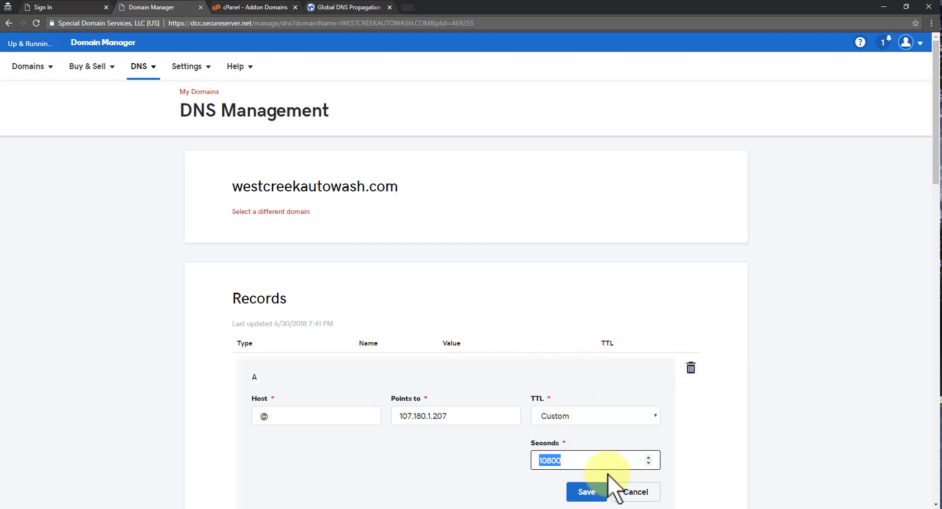
{"action": "left_click", "coordinate": [578, 414]}
{"action": "left_click", "coordinate": [578, 333]}
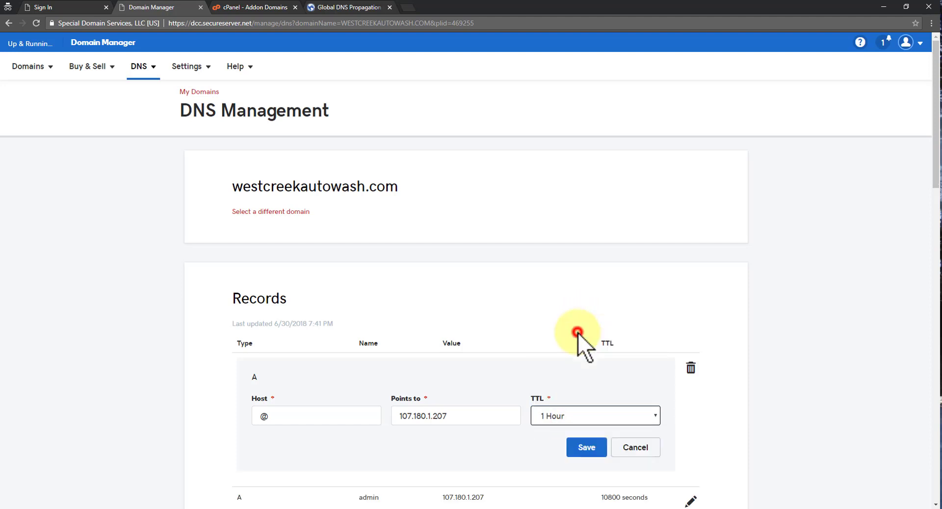
{"action": "left_click", "coordinate": [577, 447]}
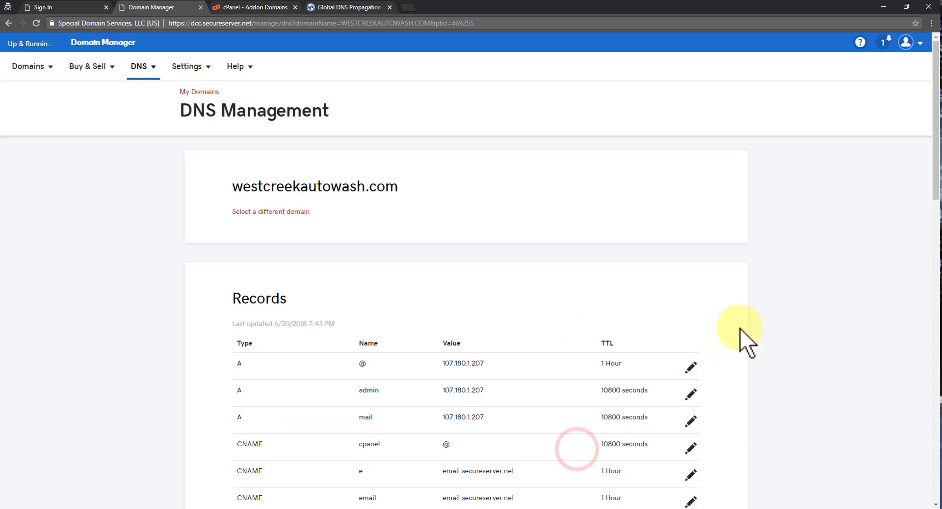
{"action": "scroll", "coordinate": [741, 326], "scroll_direction": "down", "scroll_amount": 5}
{"action": "scroll", "coordinate": [744, 320], "scroll_direction": "up", "scroll_amount": 5}
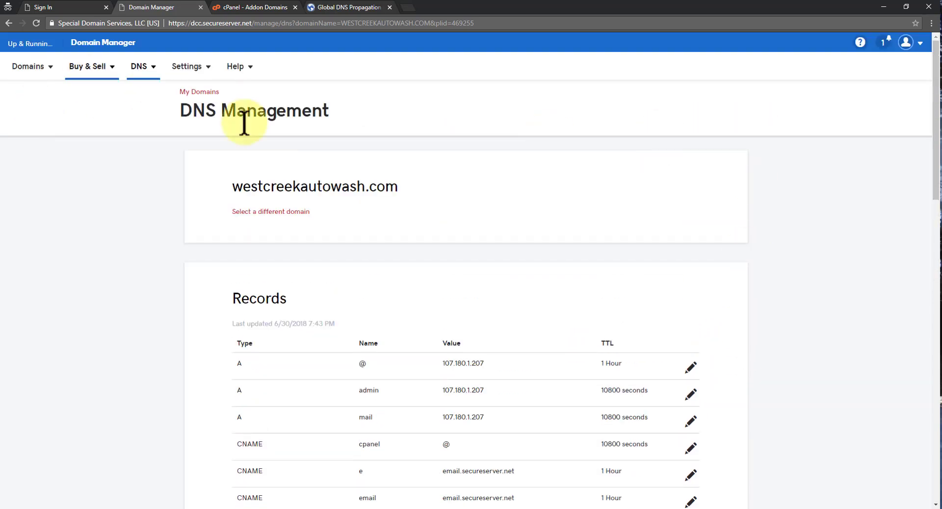
Rerun the whatsmydns.net A-record lookup and confirm locations resolve to 107.180.1.207, except Mumbai.
{"action": "left_click", "coordinate": [344, 8]}
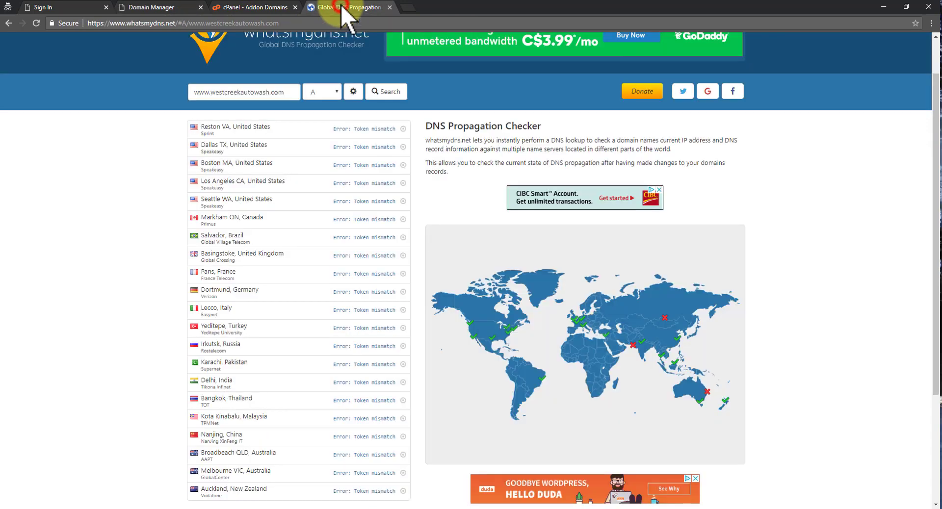
{"action": "scroll", "coordinate": [282, 120], "scroll_direction": "up", "scroll_amount": 2}
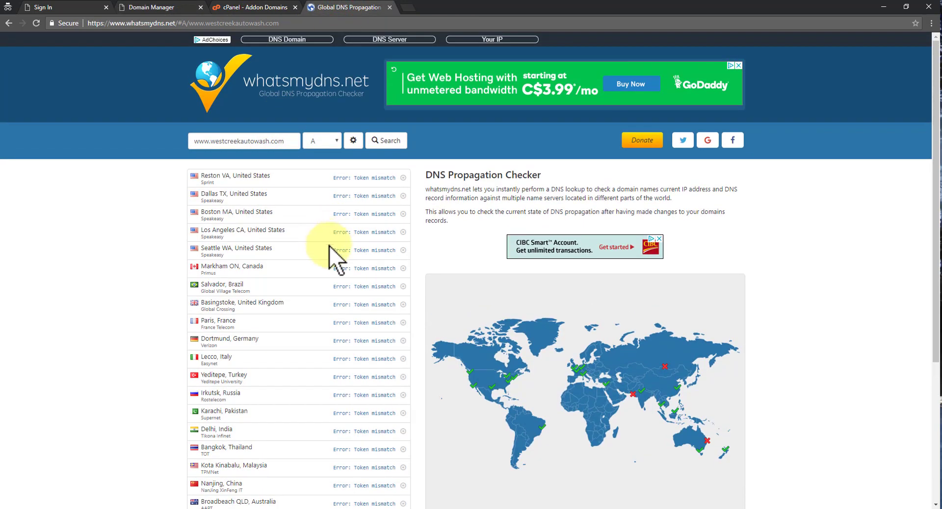
{"action": "left_click", "coordinate": [327, 173]}
{"action": "triple_click", "coordinate": [328, 173]}
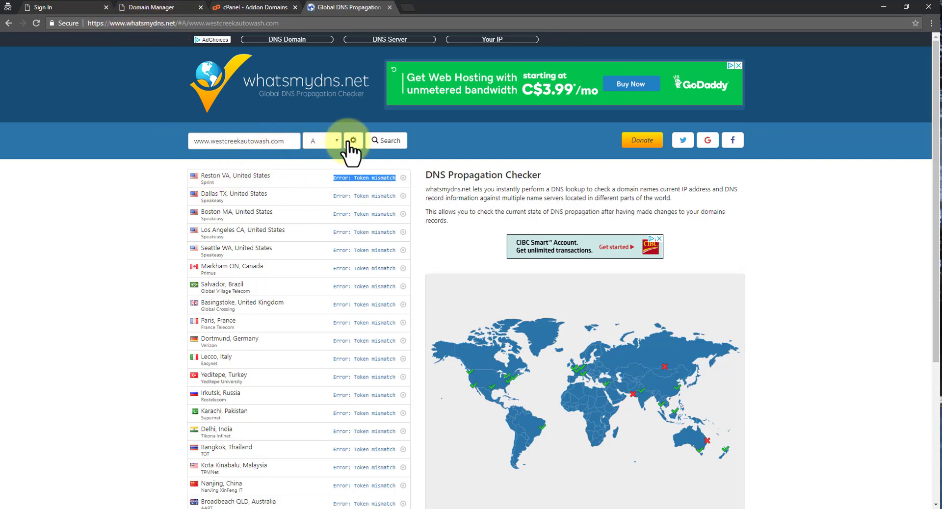
{"action": "left_click", "coordinate": [35, 23]}
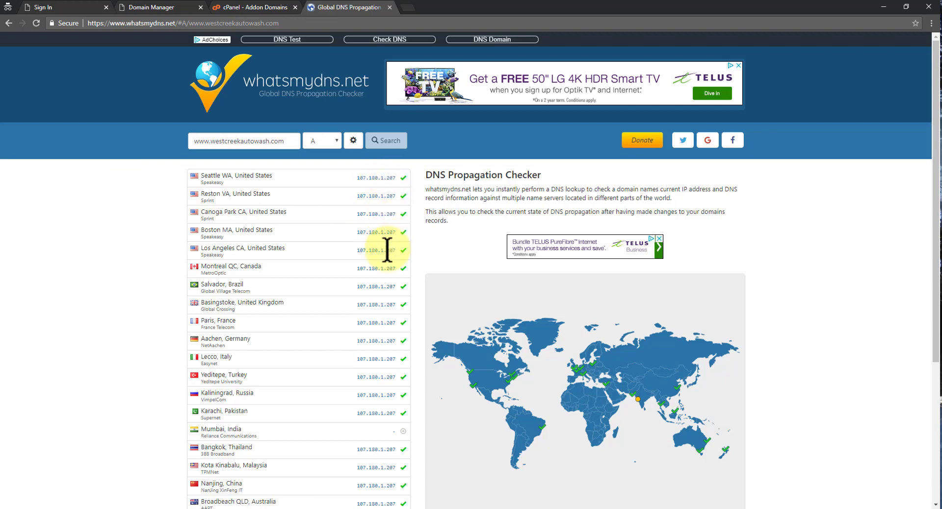
{"action": "scroll", "coordinate": [375, 362], "scroll_direction": "down", "scroll_amount": 5}
{"action": "scroll", "coordinate": [374, 354], "scroll_direction": "up", "scroll_amount": 5}
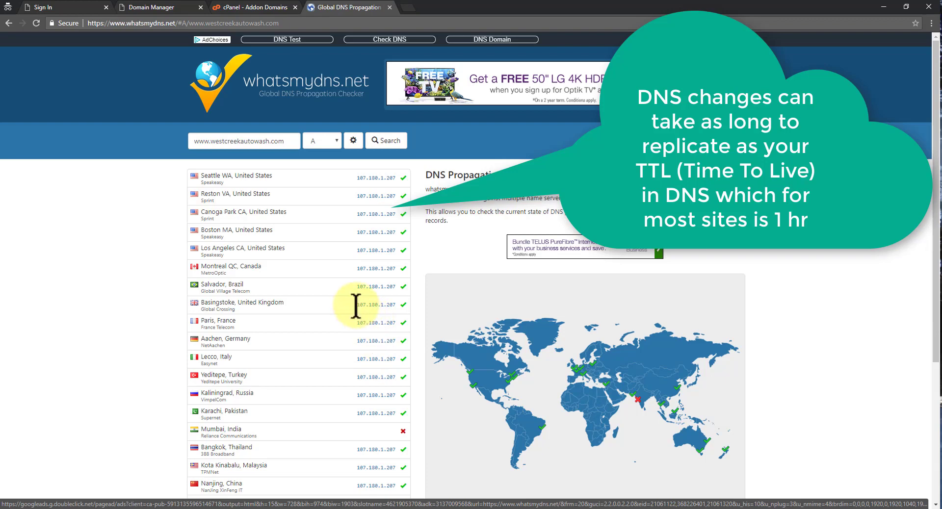
{"action": "left_click_drag", "start_coordinate": [356, 306], "coordinate": [403, 305]}
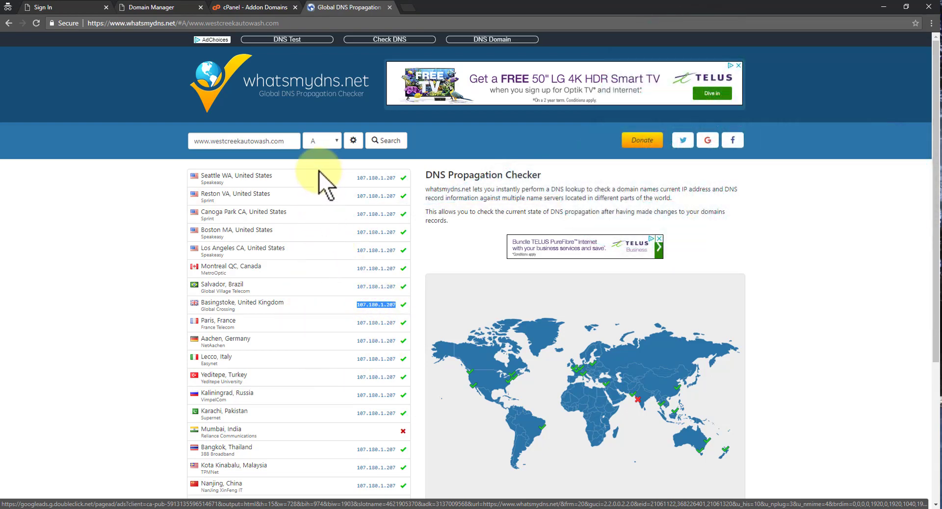
{"action": "left_click", "coordinate": [404, 7]}
{"action": "type", "text": "www."}
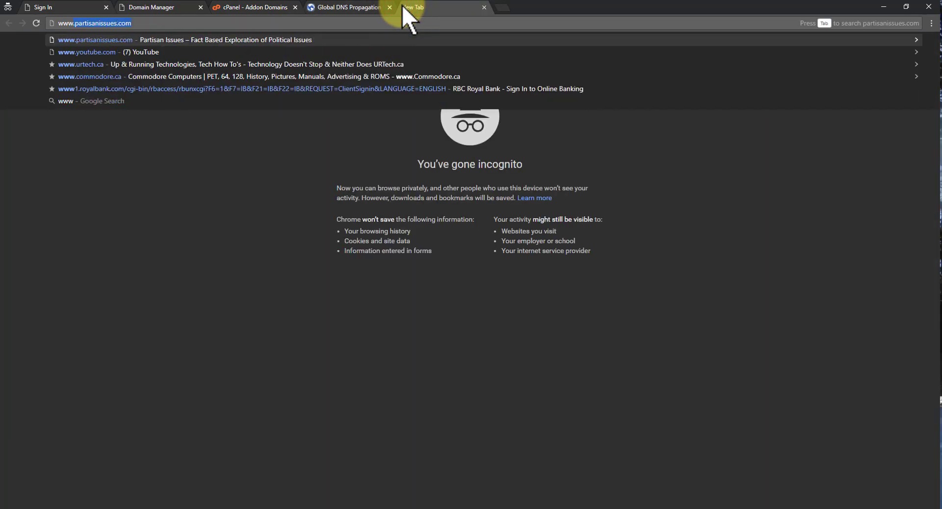
{"action": "type", "text": "ancemt"}
{"action": "key", "text": "BackSpace"}
{"action": "key", "text": "BackSpace"}
{"action": "key", "text": "BackSpace"}
{"action": "key", "text": "BackSpace"}
{"action": "key", "text": "BackSpace"}
{"action": "key", "text": "BackSpace"}
{"action": "key", "text": "BackSpace"}
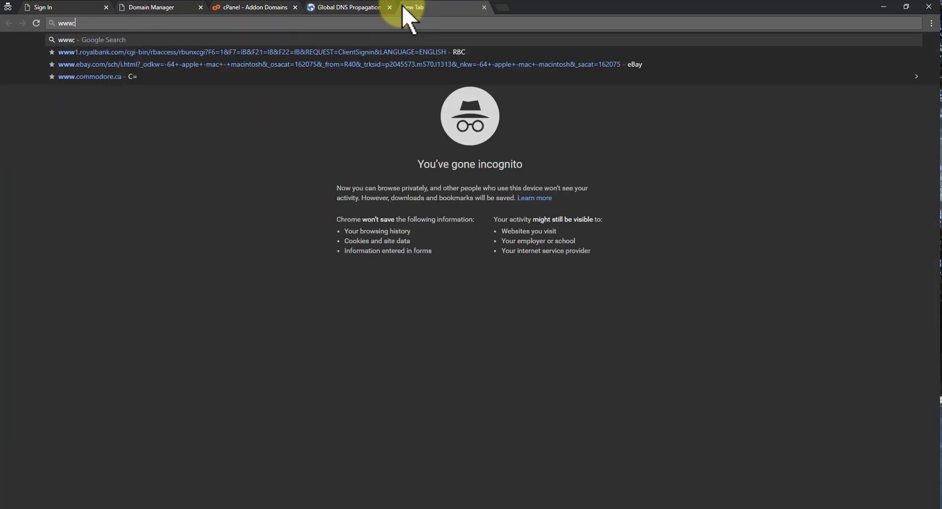
{"action": "type", "text": ".e"}
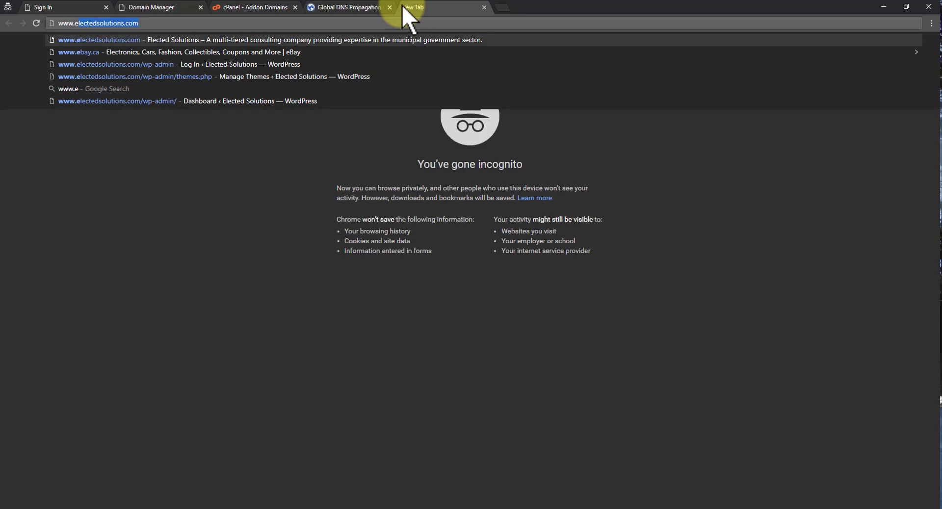
{"action": "key", "text": "BackSpace"}
{"action": "key", "text": "BackSpace"}
{"action": "type", "text": "w"}
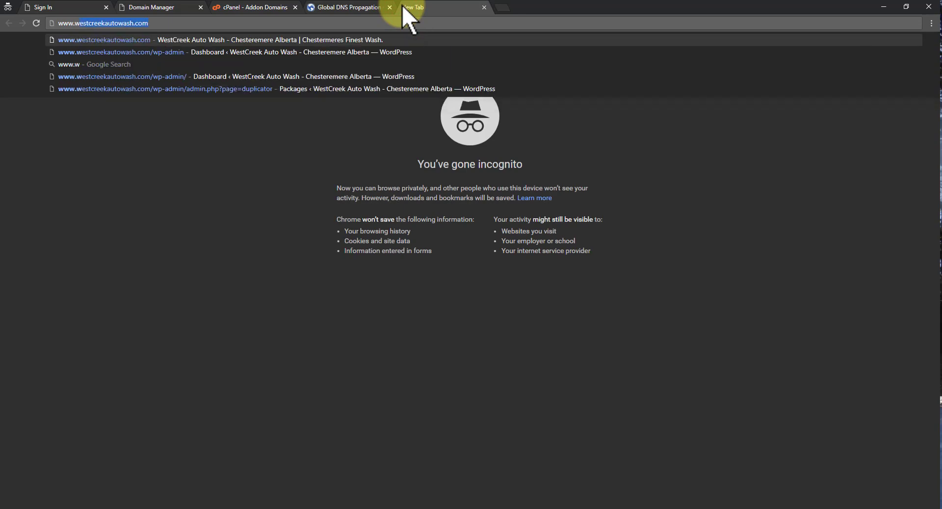
{"action": "key", "text": "Return"}
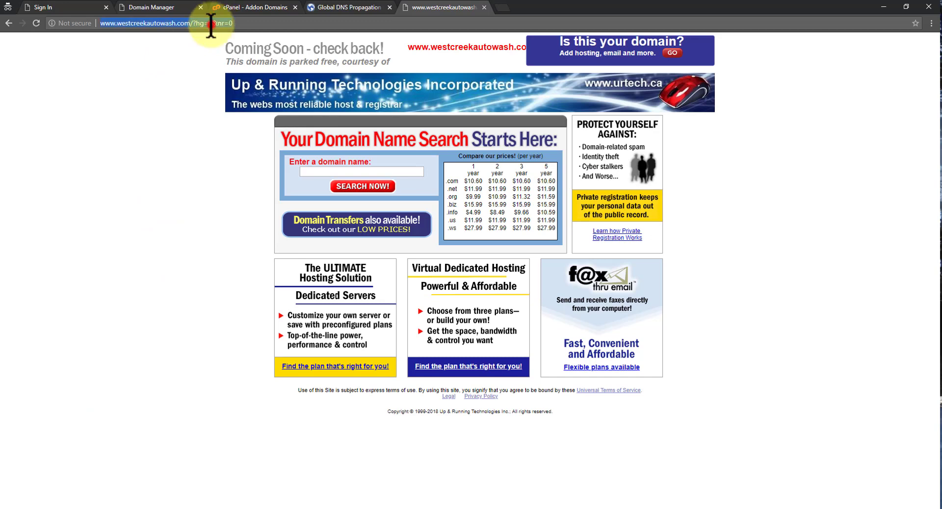
{"action": "type", "text": "/ins"}
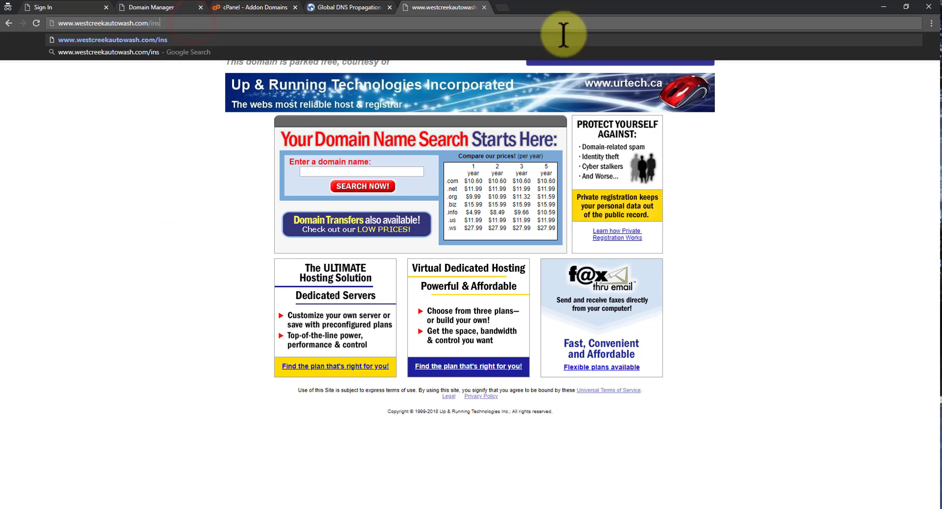
{"action": "type", "text": "taller.php"}
{"action": "key", "text": "Return"}
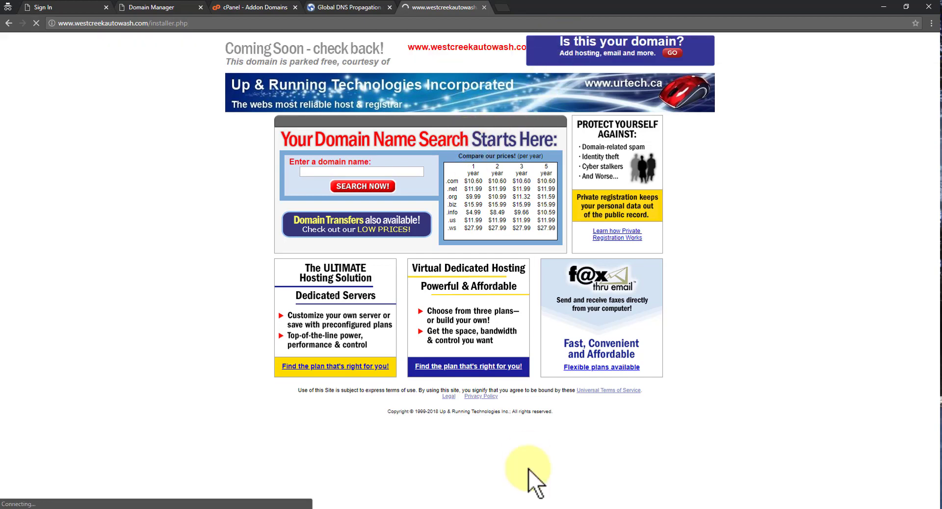
{"action": "left_click", "coordinate": [618, 505]}
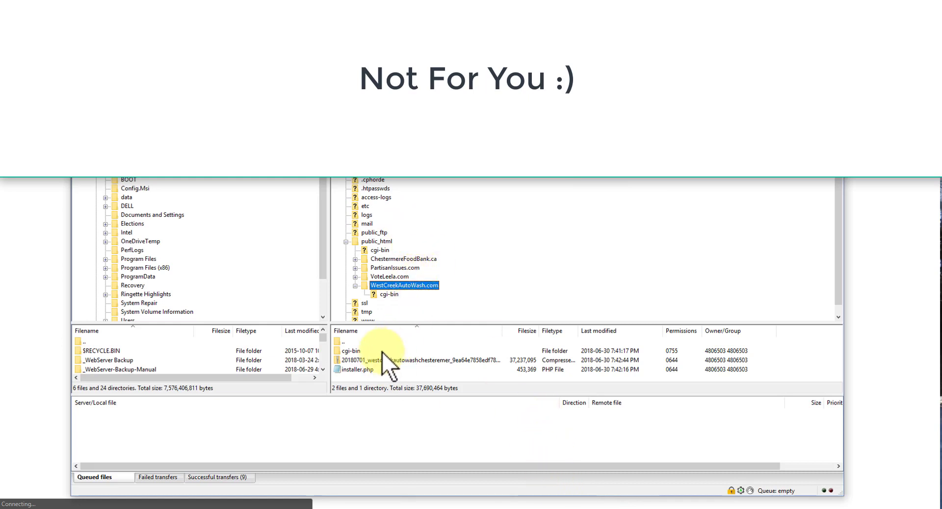
{"action": "left_click", "coordinate": [367, 369]}
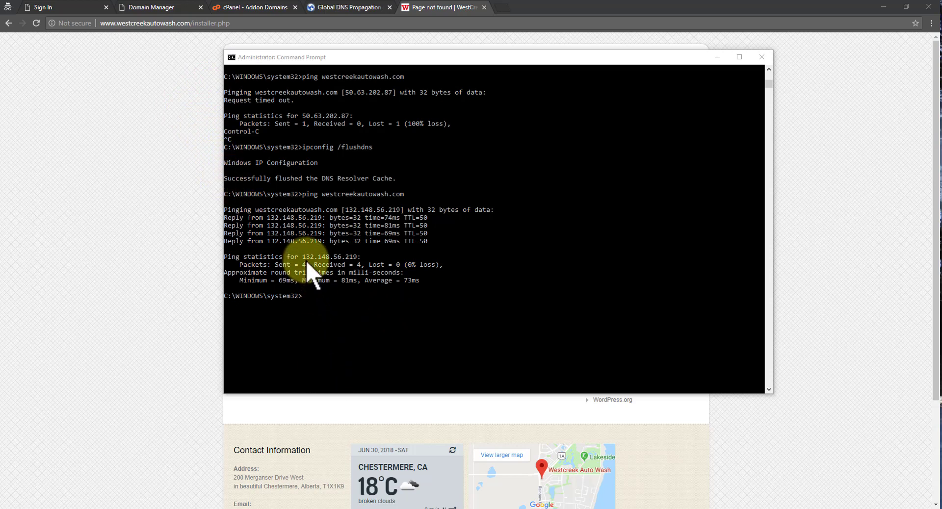
Flush the DNS cache with ipconfig /flushdns and ping westcreekautowash.com to check it resolves to 107.180.1.207.
{"action": "left_click", "coordinate": [267, 217]}
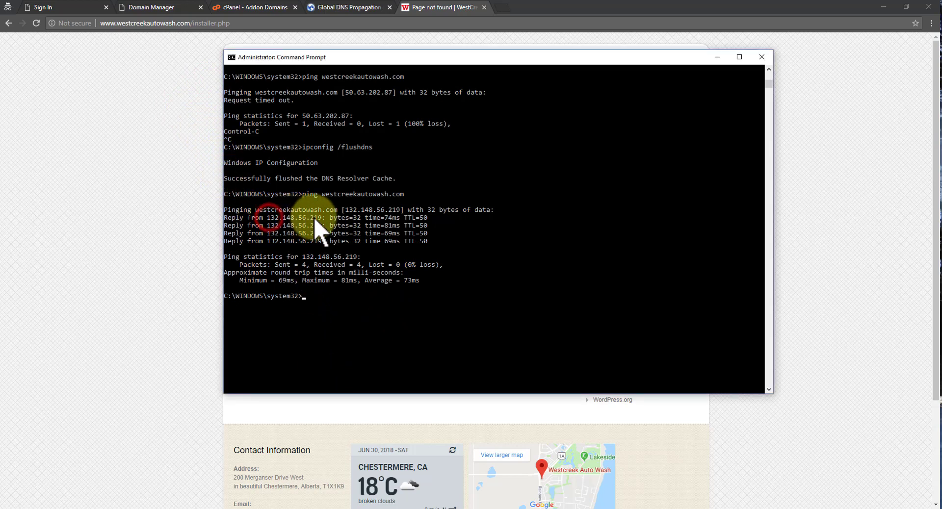
{"action": "left_click_drag", "start_coordinate": [316, 226], "coordinate": [273, 225]}
{"action": "left_click", "coordinate": [355, 288]}
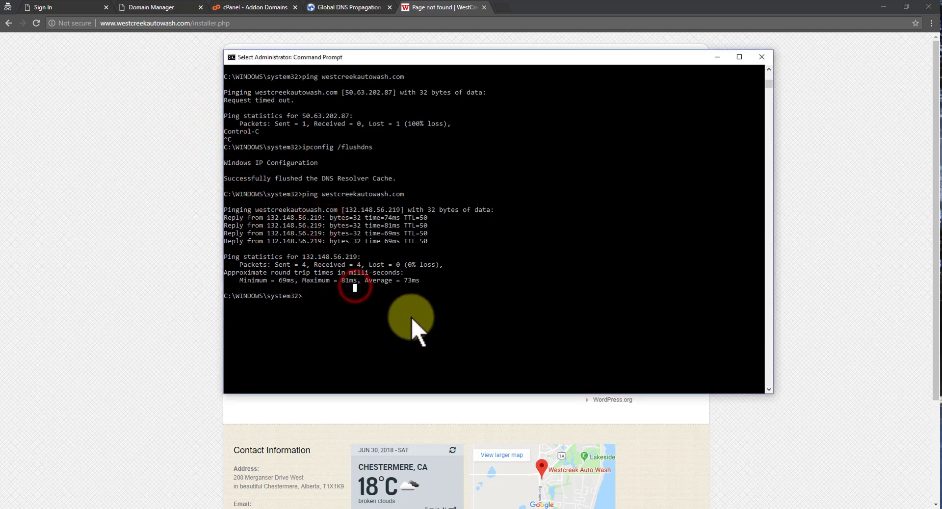
{"action": "key", "text": "Escape"}
{"action": "key", "text": "Up"}
{"action": "key", "text": "Up"}
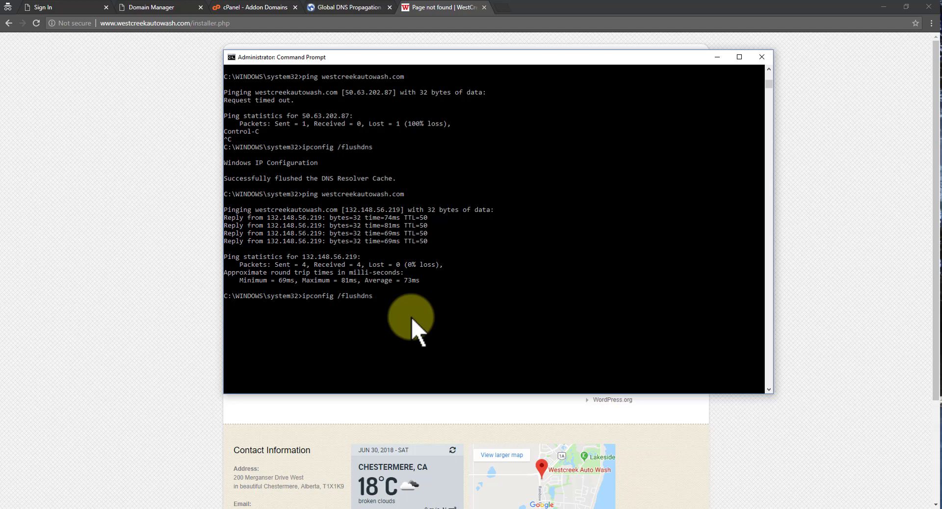
{"action": "key", "text": "Return"}
{"action": "key", "text": "Up"}
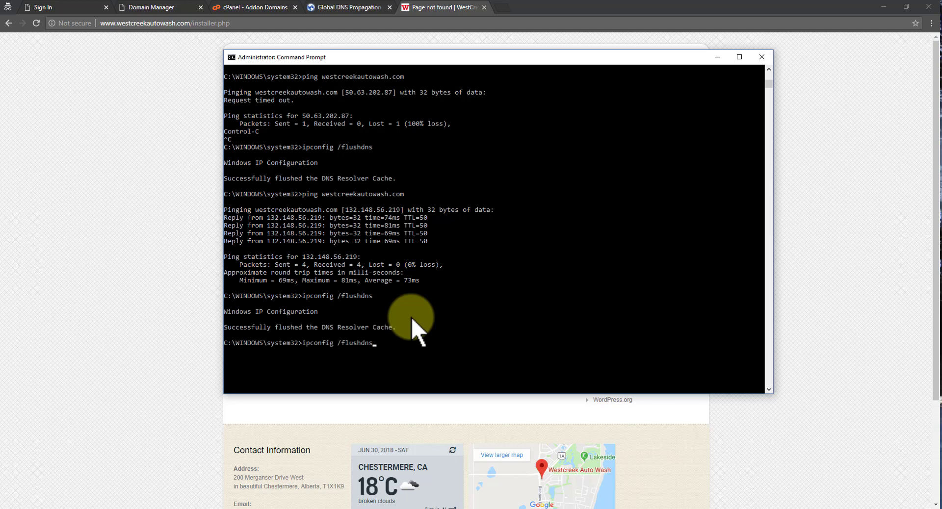
{"action": "key", "text": "Up"}
{"action": "key", "text": "Return"}
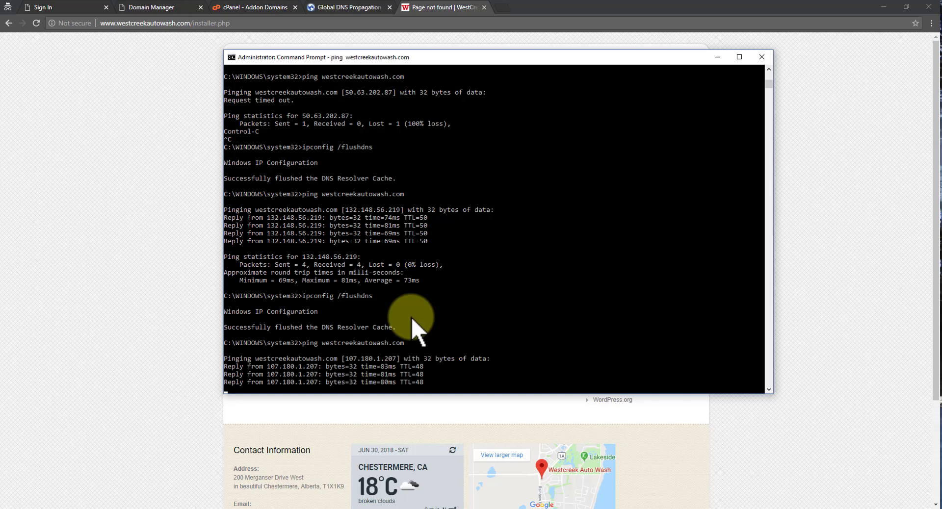
Reload installer.php in the browser now that DNS points to the new host.
{"action": "left_click", "coordinate": [273, 334]}
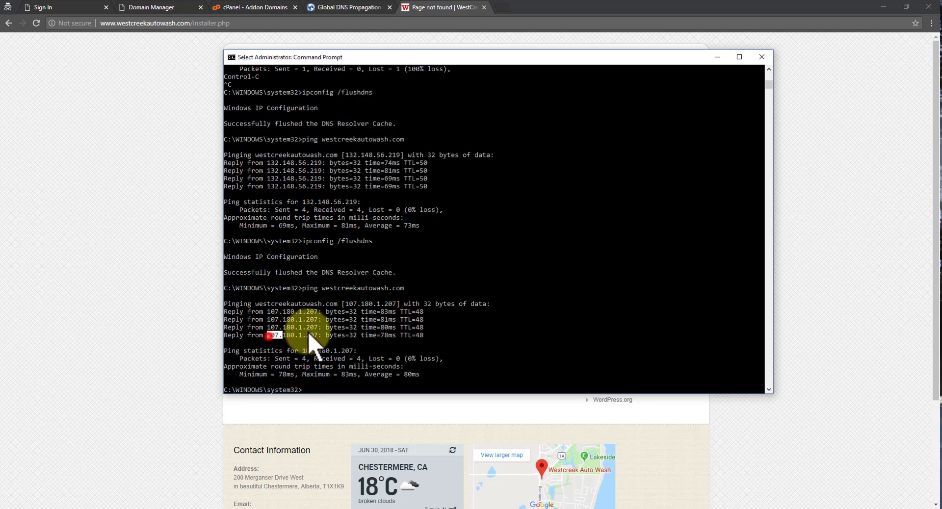
{"action": "left_click", "coordinate": [103, 301]}
{"action": "left_click", "coordinate": [36, 23]}
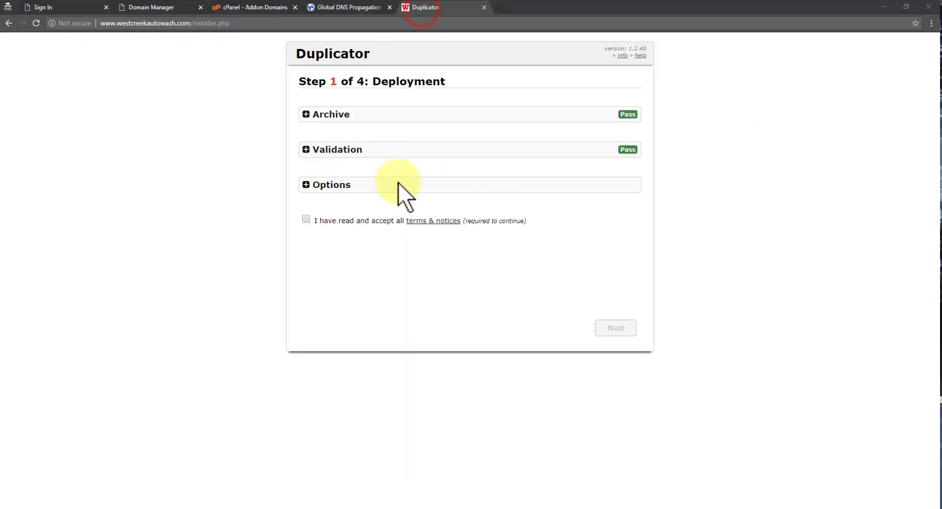
Tick 'I have read and accept all terms & notices' and launch the Step 1 archive deployment.
{"action": "left_click", "coordinate": [306, 185]}
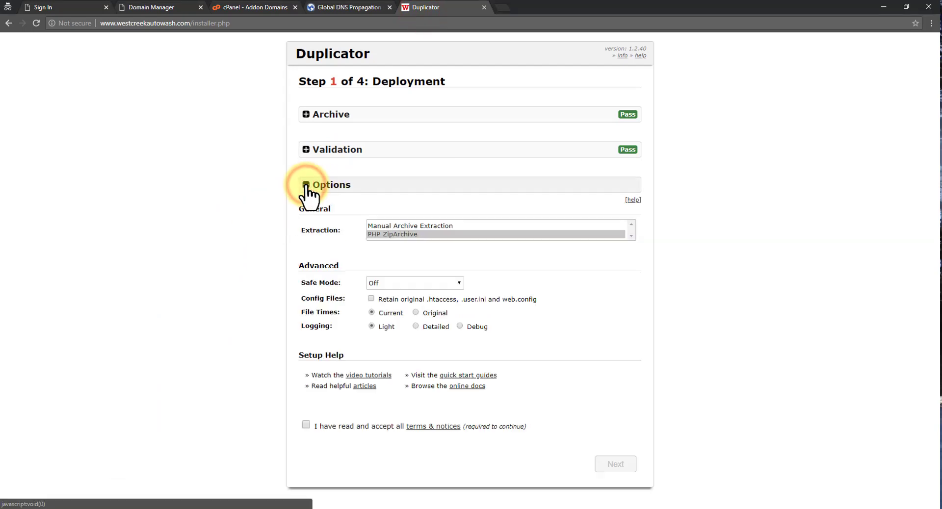
{"action": "left_click", "coordinate": [306, 185]}
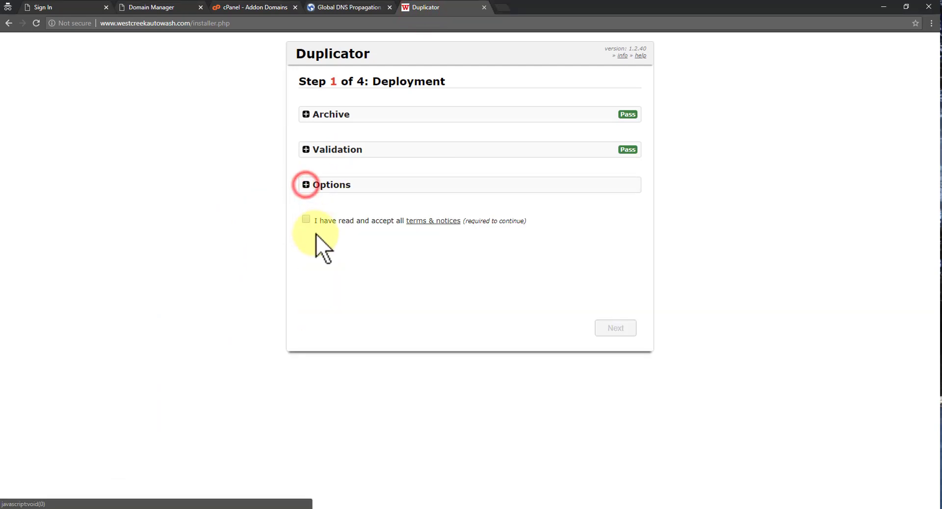
{"action": "left_click", "coordinate": [306, 219]}
{"action": "left_click", "coordinate": [600, 328]}
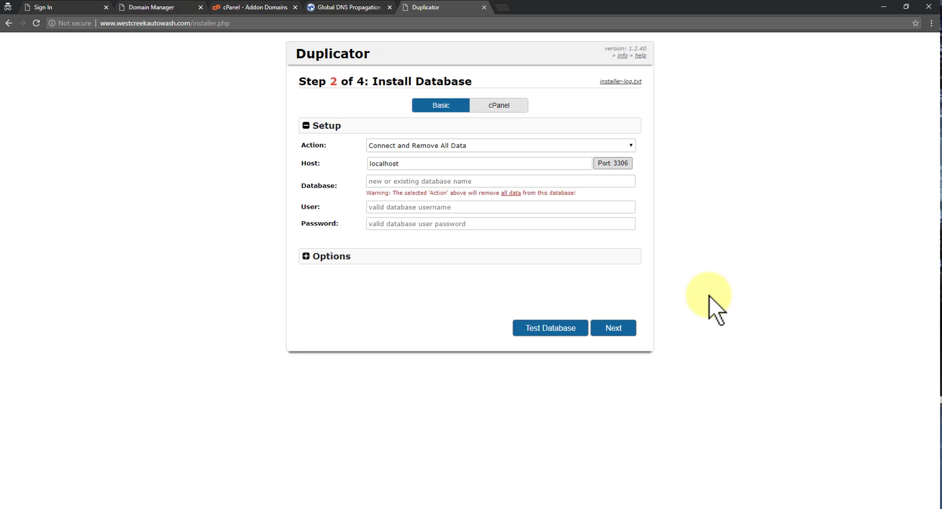
Keep the 'Connect and Remove All Data' action and enter WestCrAutoWash as the database name.
{"action": "left_click", "coordinate": [418, 144]}
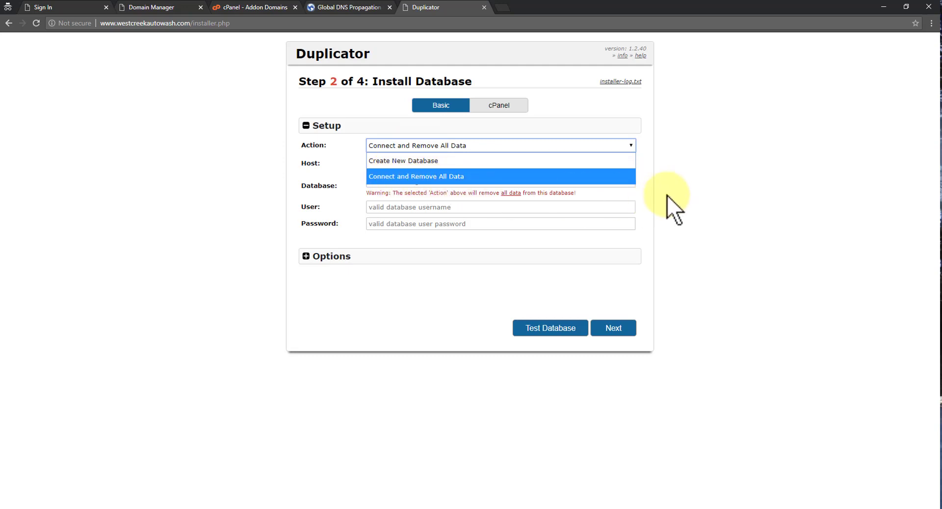
{"action": "left_click", "coordinate": [652, 193]}
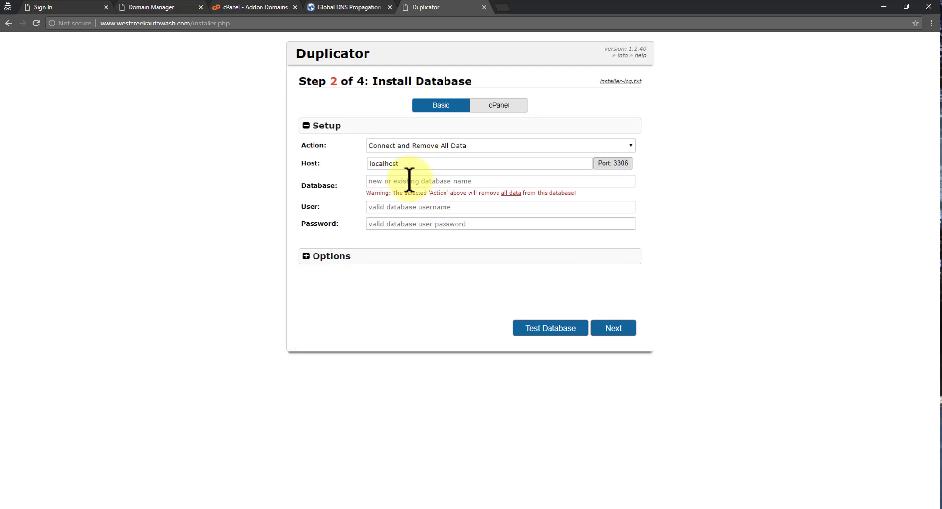
{"action": "left_click", "coordinate": [409, 180]}
{"action": "type", "text": "WestCrAutoWash"}
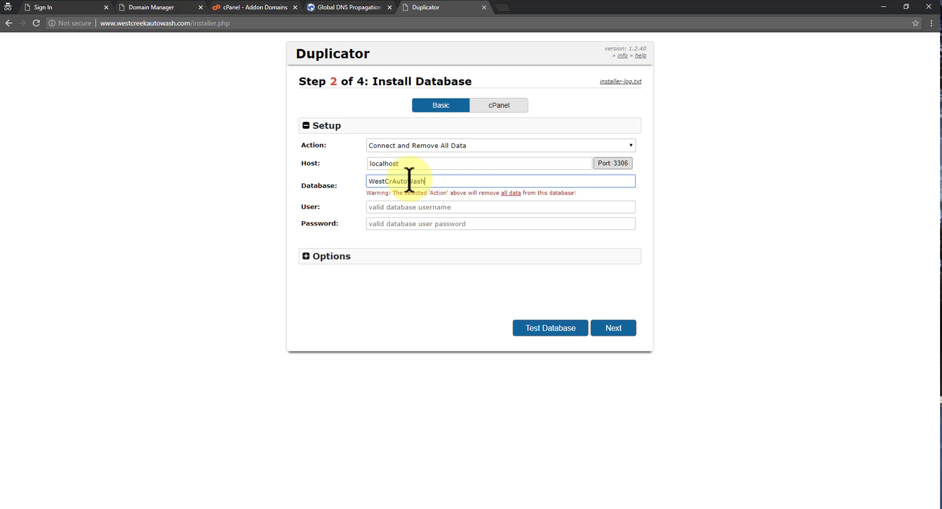
{"action": "left_click", "coordinate": [418, 205]}
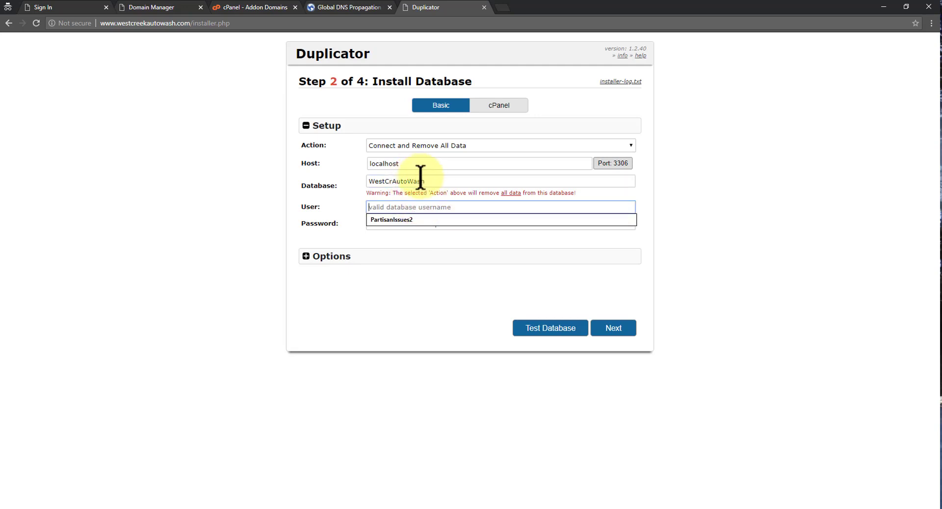
{"action": "left_click", "coordinate": [435, 180]}
{"action": "left_click", "coordinate": [388, 224]}
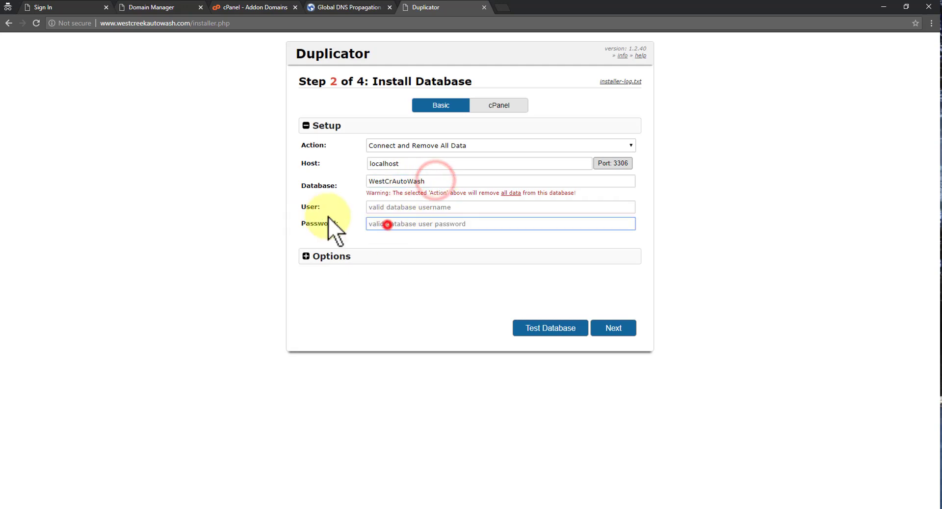
Copy the database name WestCrAutoWash into the database User field.
{"action": "double_click", "coordinate": [433, 181]}
{"action": "key", "text": "ctrl+c"}
{"action": "left_click", "coordinate": [373, 225]}
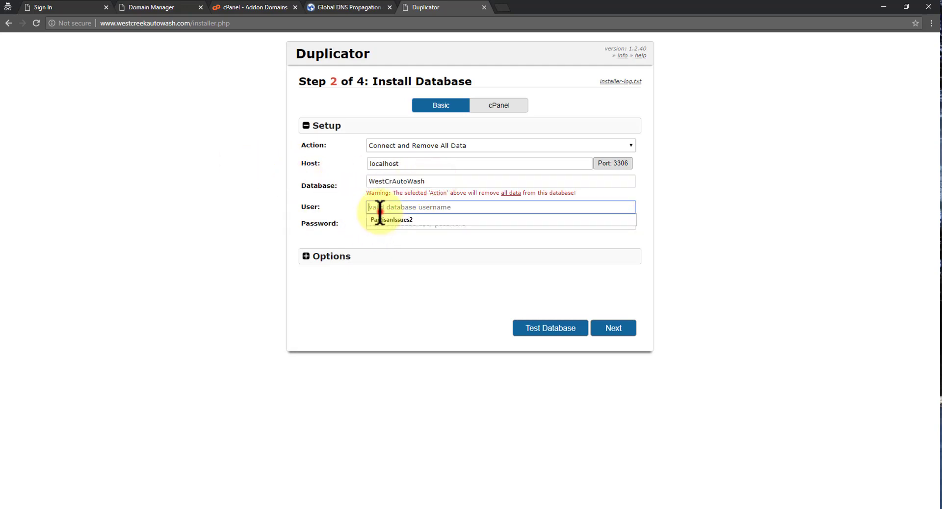
{"action": "left_click", "coordinate": [380, 207]}
{"action": "key", "text": "ctrl+v"}
{"action": "left_click", "coordinate": [333, 243]}
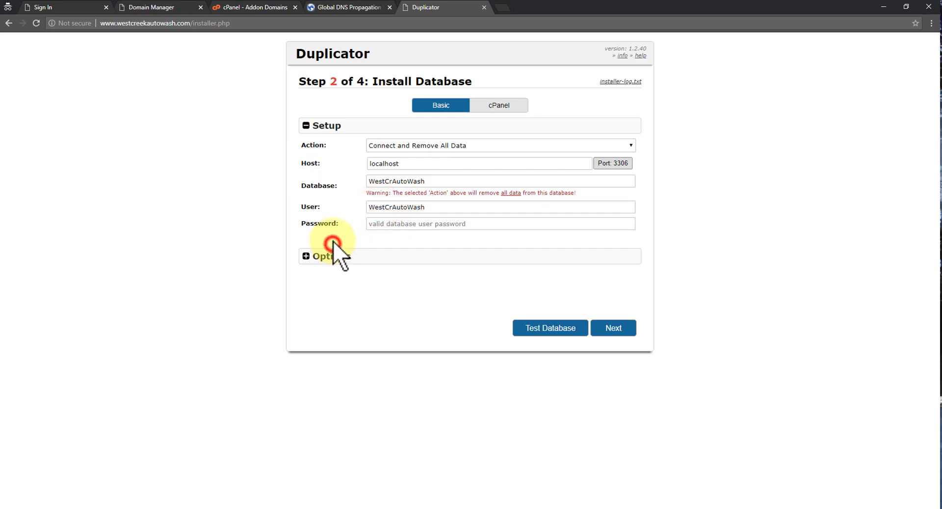
Fill in the database password from the saved notes and run the database install, confirming with Yes.
{"action": "left_click", "coordinate": [572, 508]}
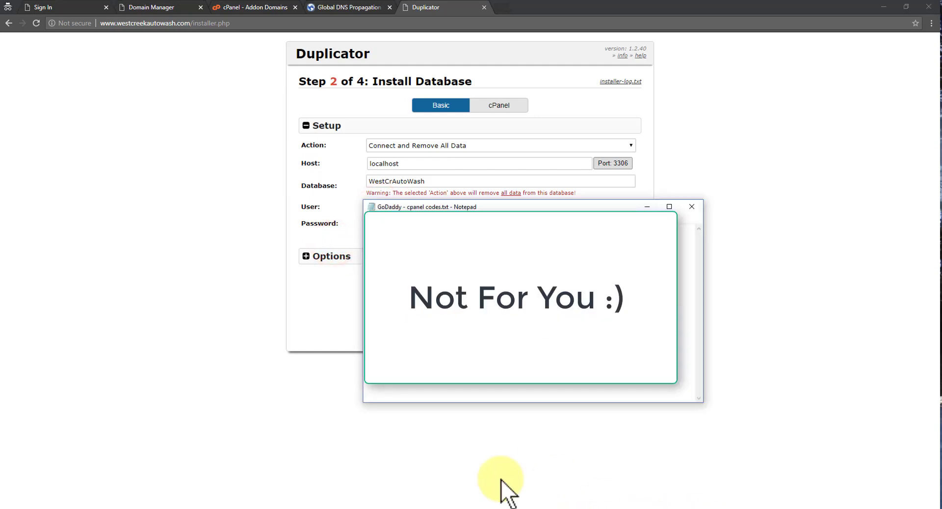
{"action": "left_click", "coordinate": [417, 387]}
{"action": "left_click", "coordinate": [309, 356]}
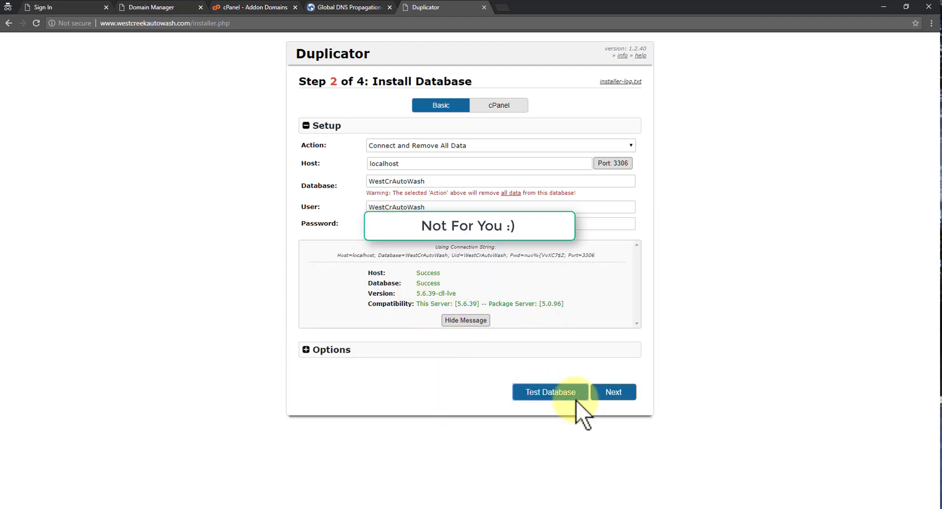
{"action": "left_click", "coordinate": [609, 392]}
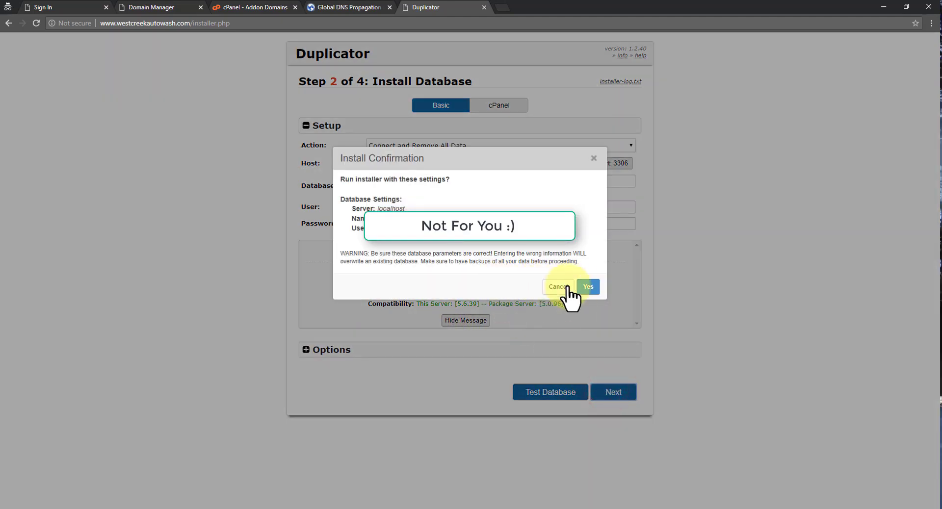
{"action": "left_click", "coordinate": [589, 289]}
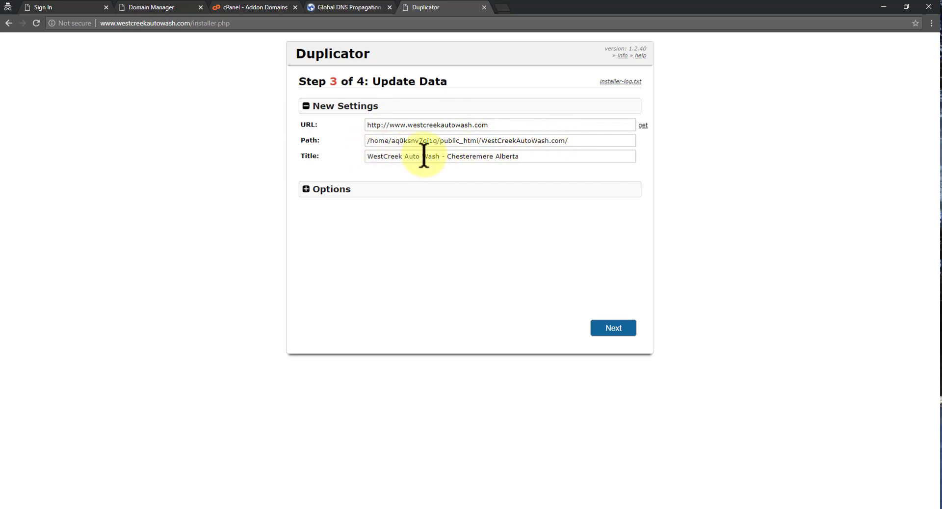
{"action": "left_click", "coordinate": [305, 190]}
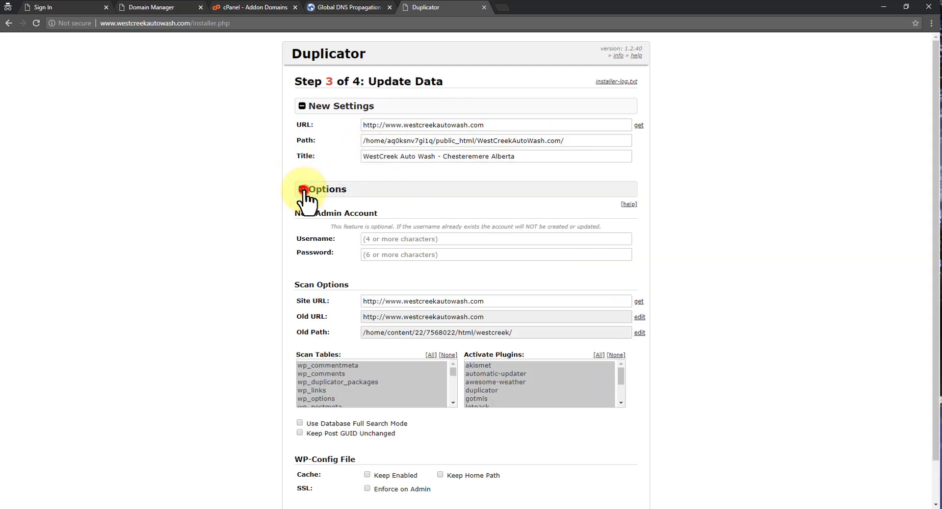
{"action": "left_click", "coordinate": [303, 192]}
{"action": "left_click", "coordinate": [609, 327]}
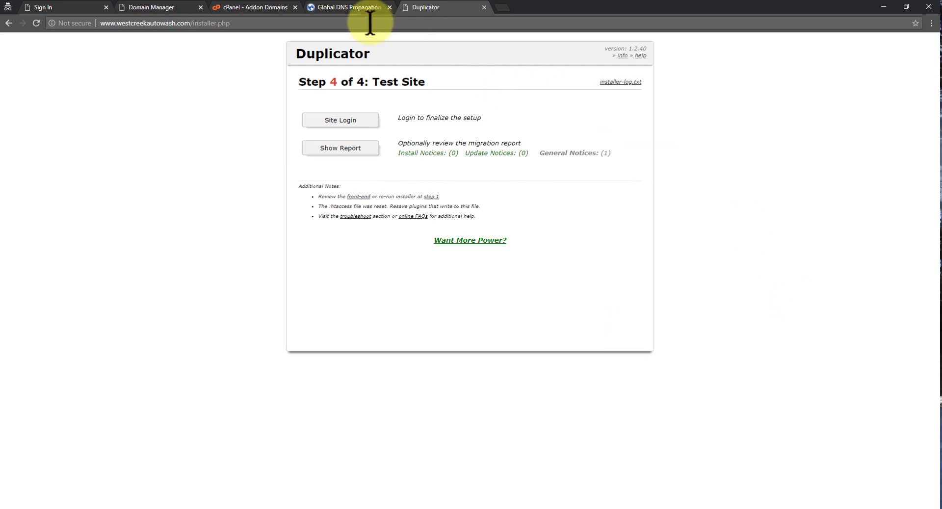
{"action": "left_click", "coordinate": [342, 122]}
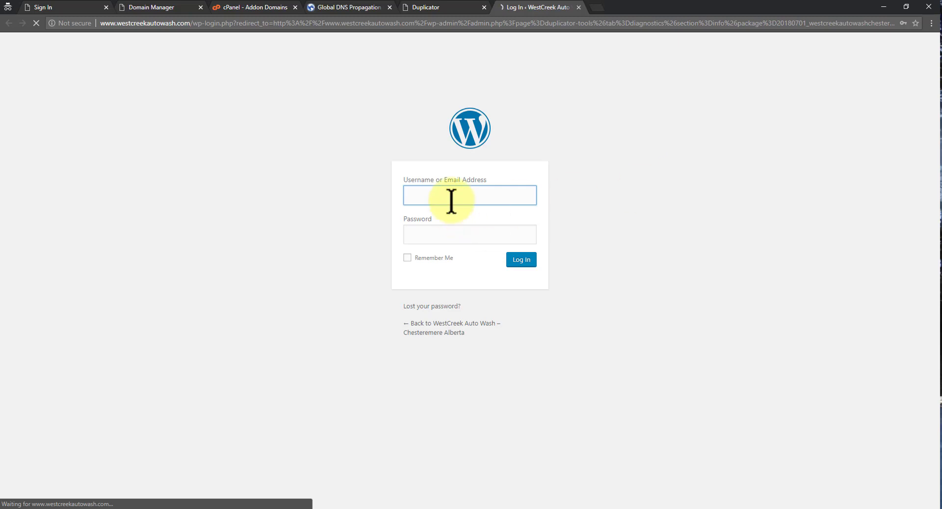
Sign in to the migrated site's WordPress admin using Chrome's saved admin credentials.
{"action": "left_click", "coordinate": [450, 198]}
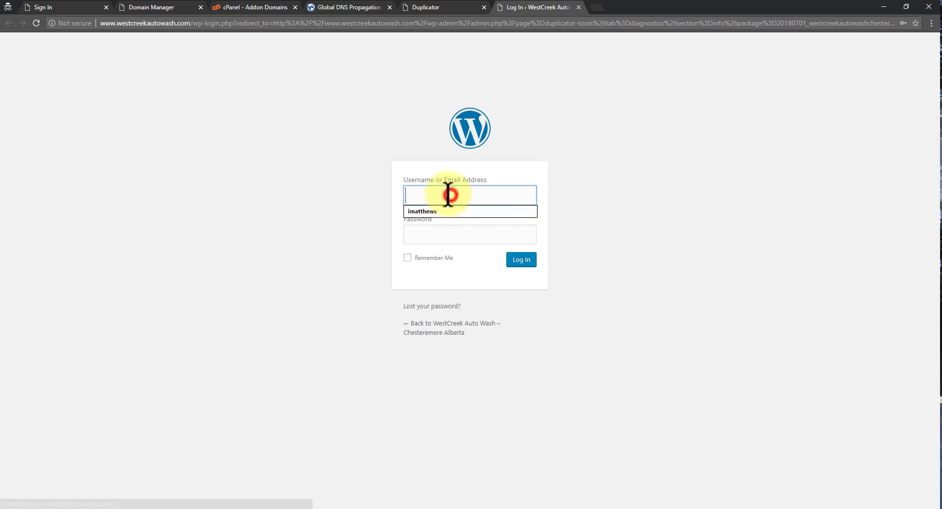
{"action": "left_click", "coordinate": [443, 207]}
{"action": "left_click", "coordinate": [527, 263]}
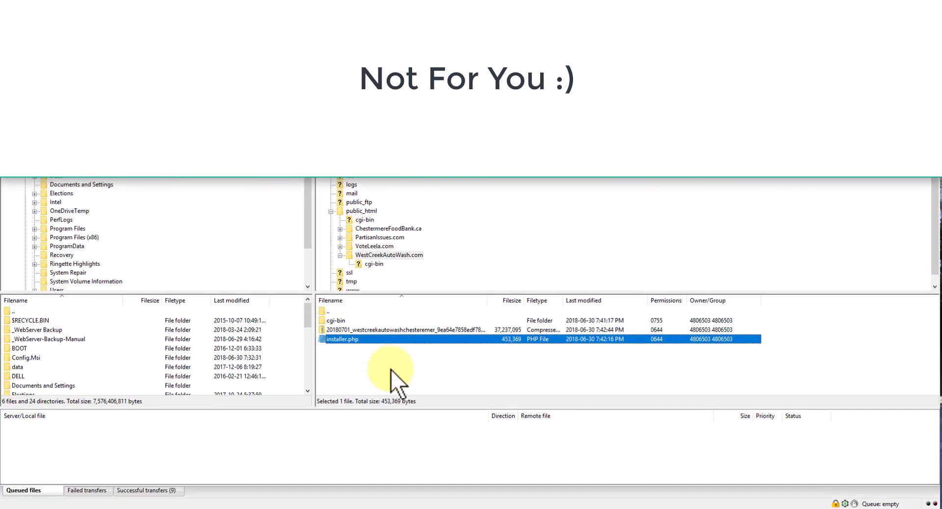
Refresh the remote WestCreekAutoWash.com listing with F5, enlarge the file pane and select the archive zip.
{"action": "left_click", "coordinate": [378, 378]}
{"action": "key", "text": "F5"}
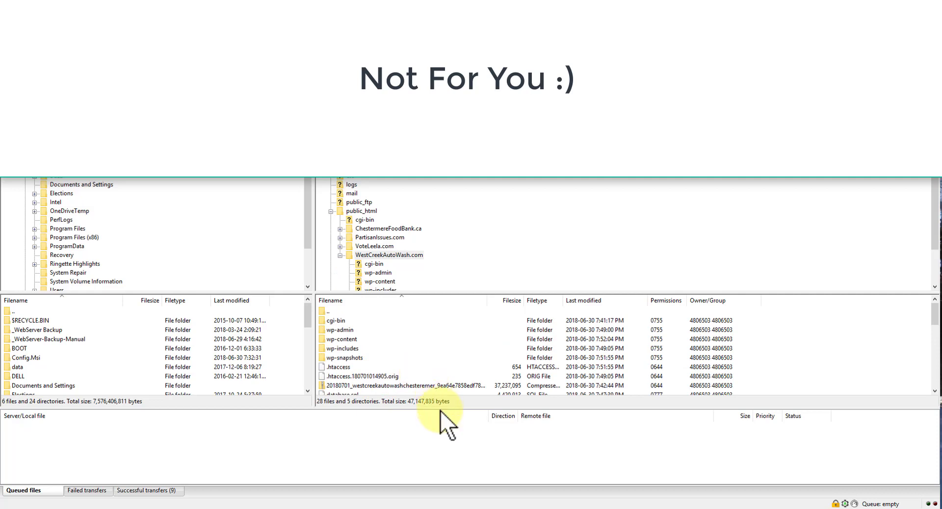
{"action": "left_click_drag", "start_coordinate": [440, 410], "coordinate": [427, 463]}
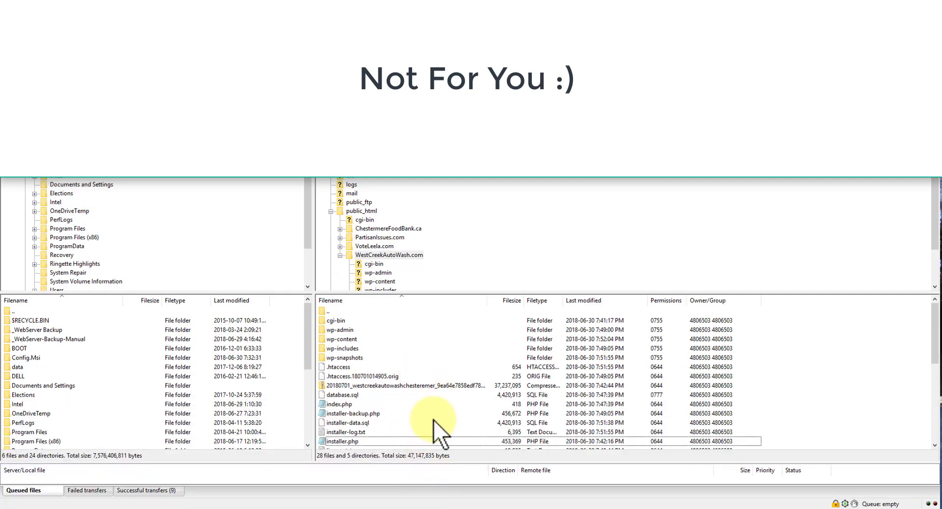
{"action": "left_click", "coordinate": [433, 386]}
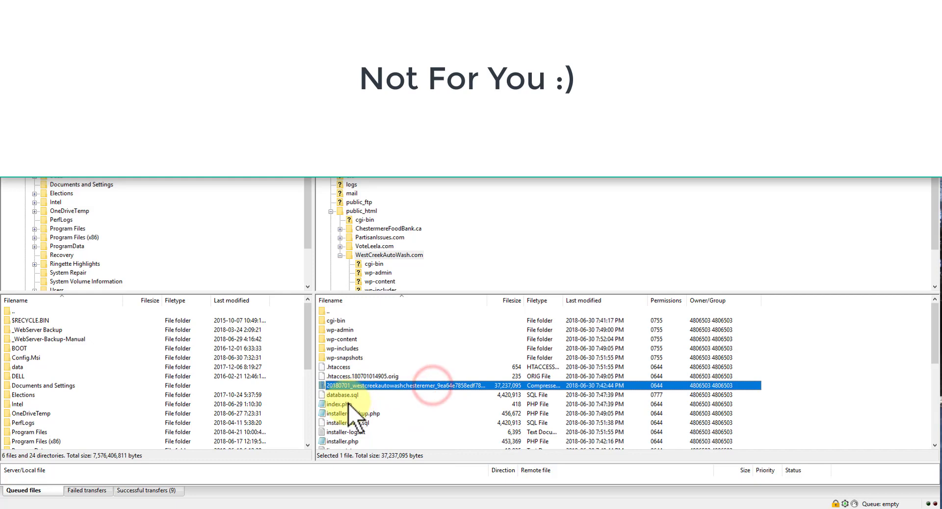
{"action": "scroll", "coordinate": [399, 413], "scroll_direction": "down", "scroll_amount": 5}
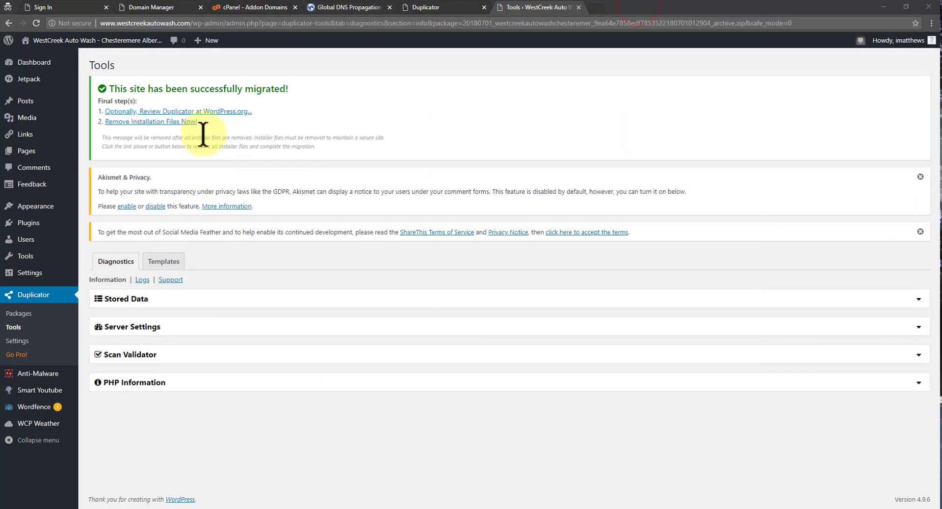
Run 'Remove Installation Files Now!' on Duplicator Tools, then deactivate Duplicator in the Plugins list.
{"action": "left_click", "coordinate": [170, 121]}
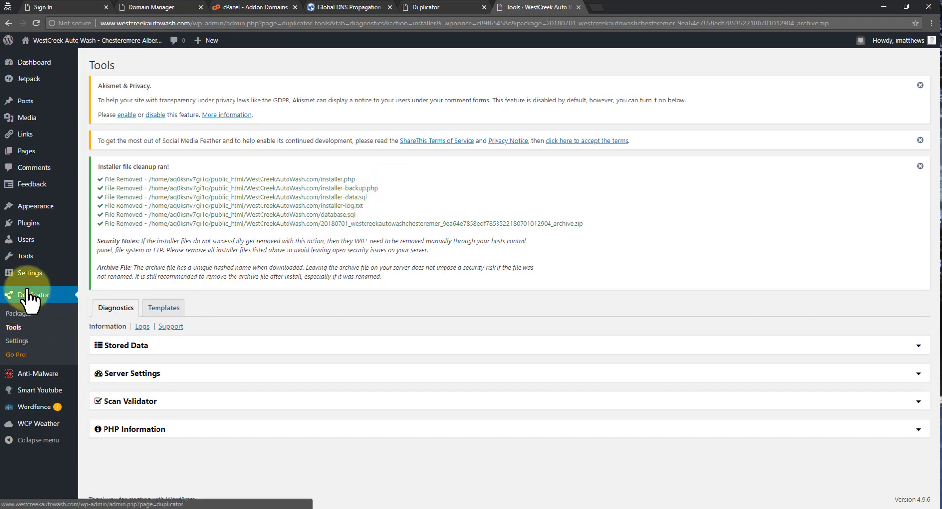
{"action": "left_click", "coordinate": [38, 224]}
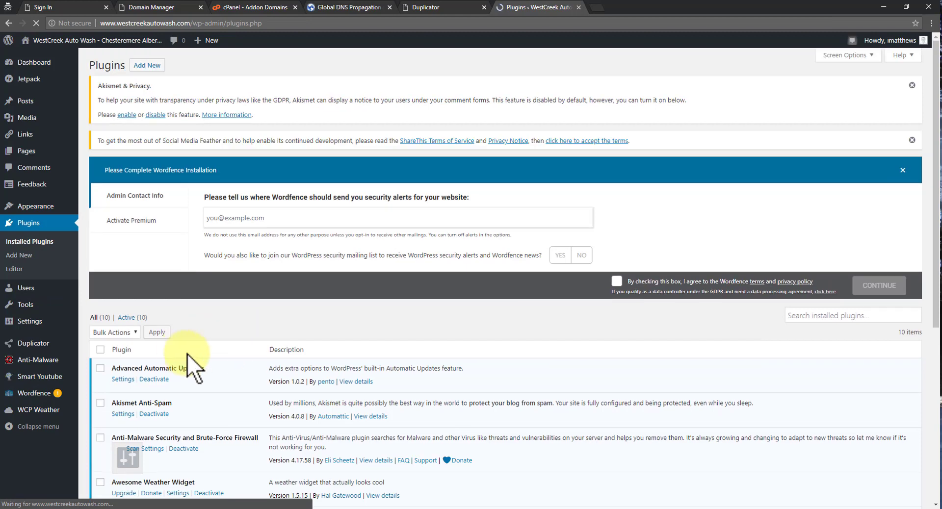
{"action": "scroll", "coordinate": [189, 343], "scroll_direction": "down", "scroll_amount": 5}
{"action": "left_click", "coordinate": [154, 240]}
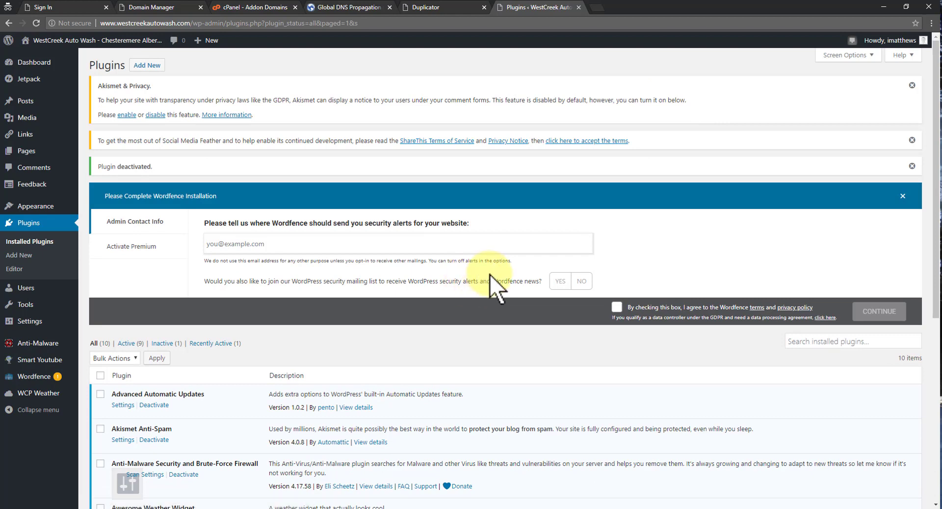
{"action": "left_click", "coordinate": [596, 7]}
{"action": "type", "text": "west"}
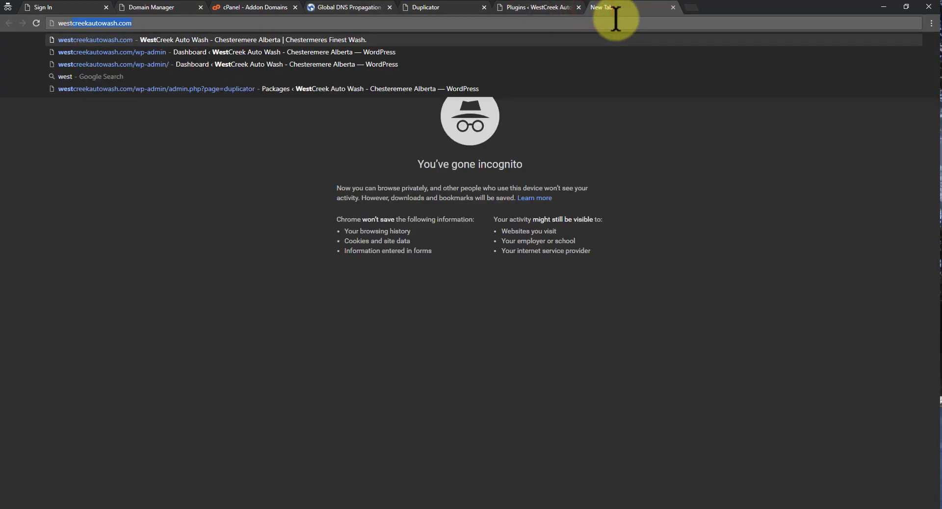
{"action": "key", "text": "Return"}
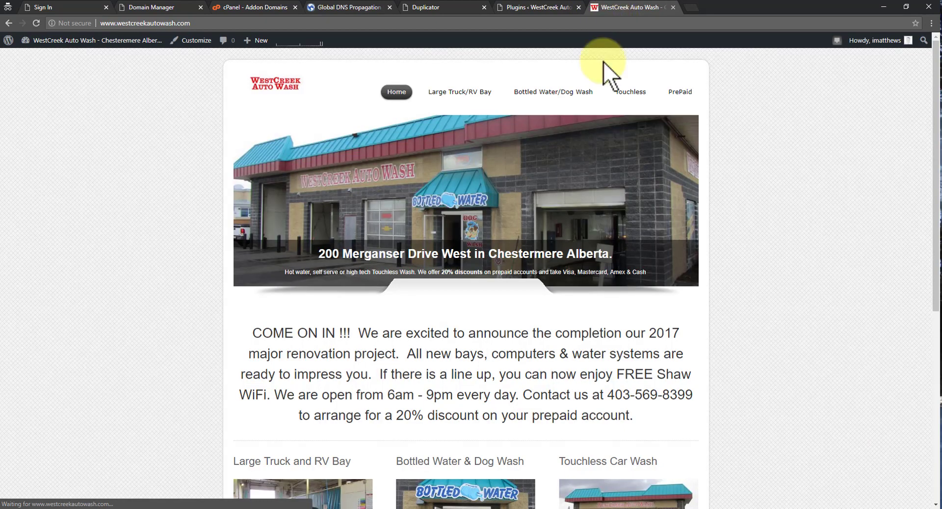
{"action": "scroll", "coordinate": [809, 261], "scroll_direction": "down", "scroll_amount": 7}
{"action": "scroll", "coordinate": [785, 254], "scroll_direction": "up", "scroll_amount": 7}
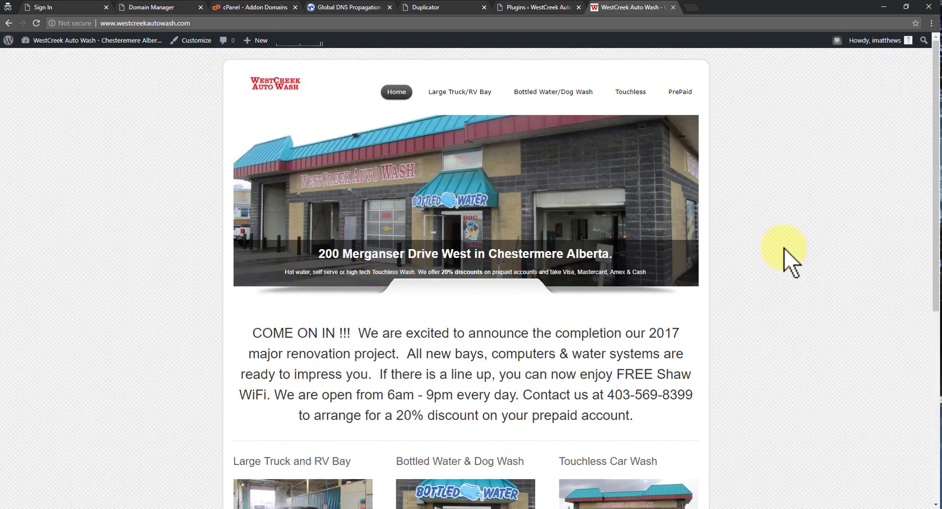
{"action": "scroll", "coordinate": [784, 248], "scroll_direction": "down", "scroll_amount": 6}
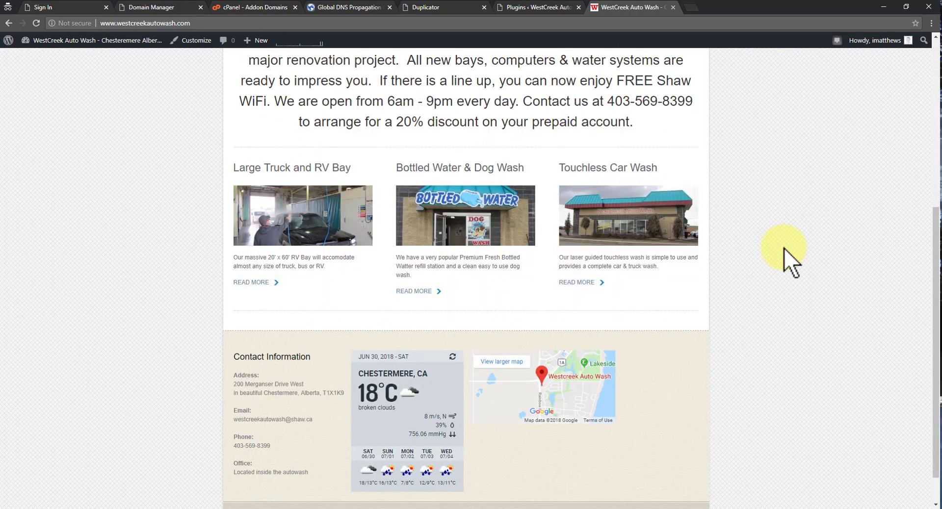
{"action": "scroll", "coordinate": [784, 249], "scroll_direction": "up", "scroll_amount": 6}
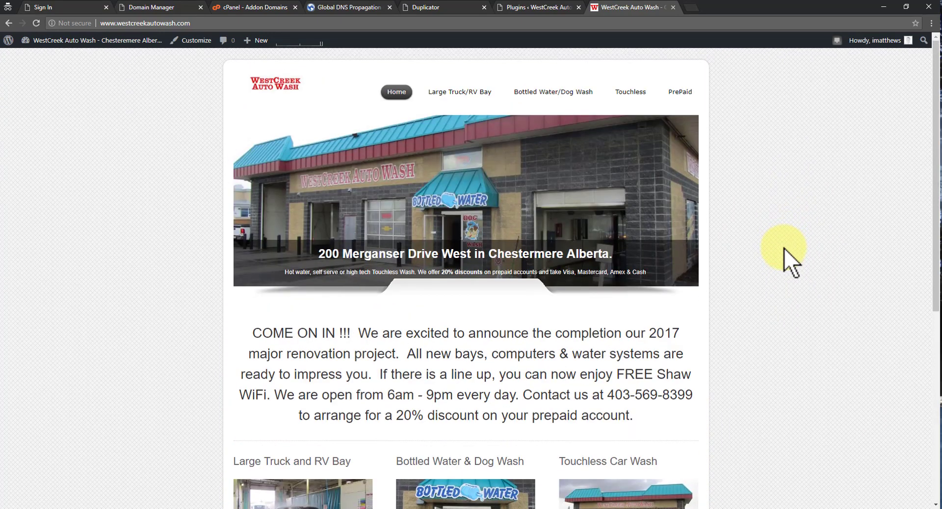